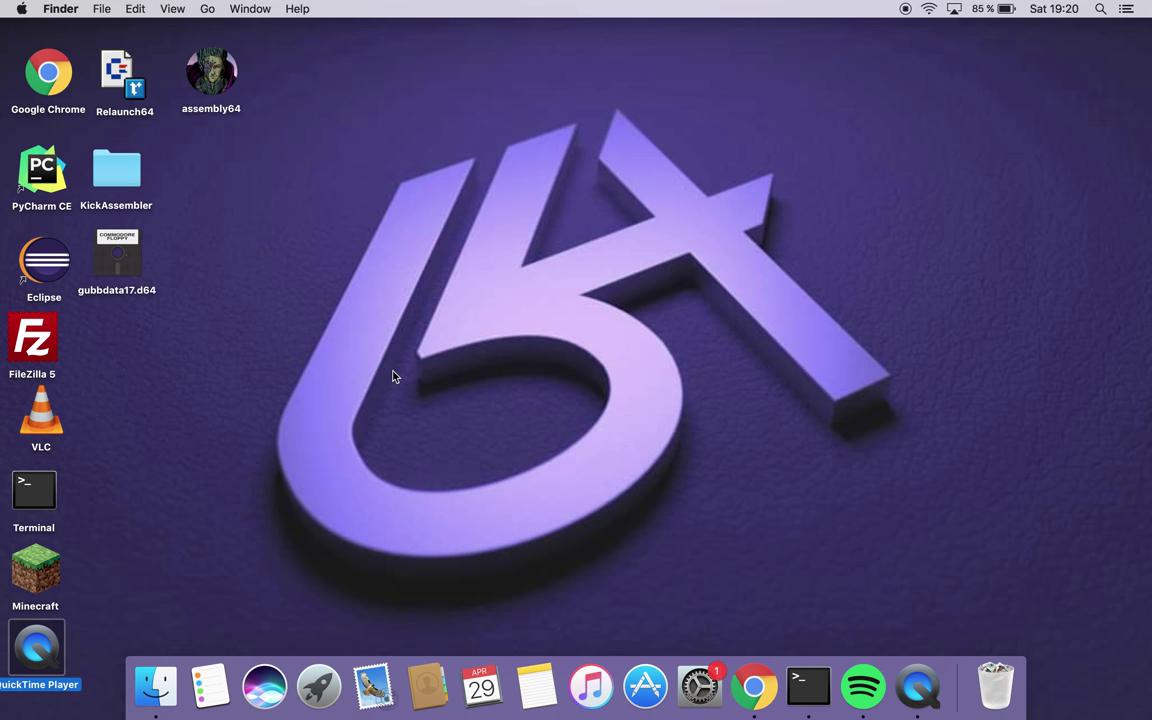
Launch assembly64, log in with the account password and dismiss the welcome window
double_click(226, 80)
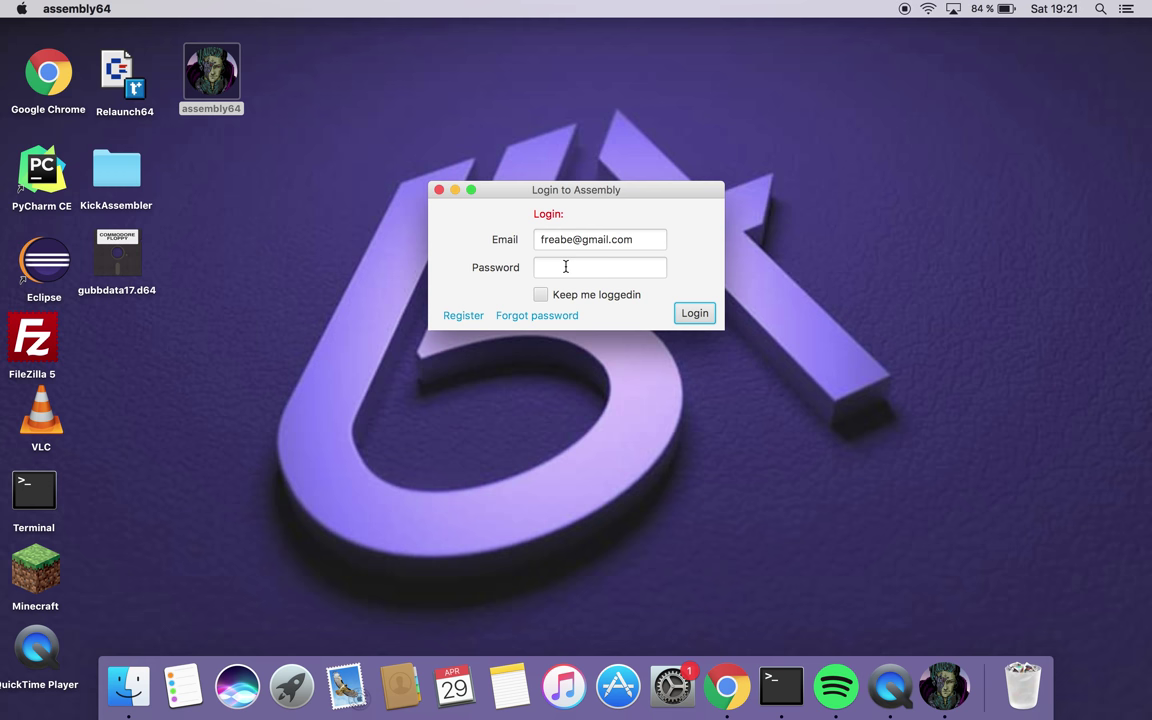
click(565, 266)
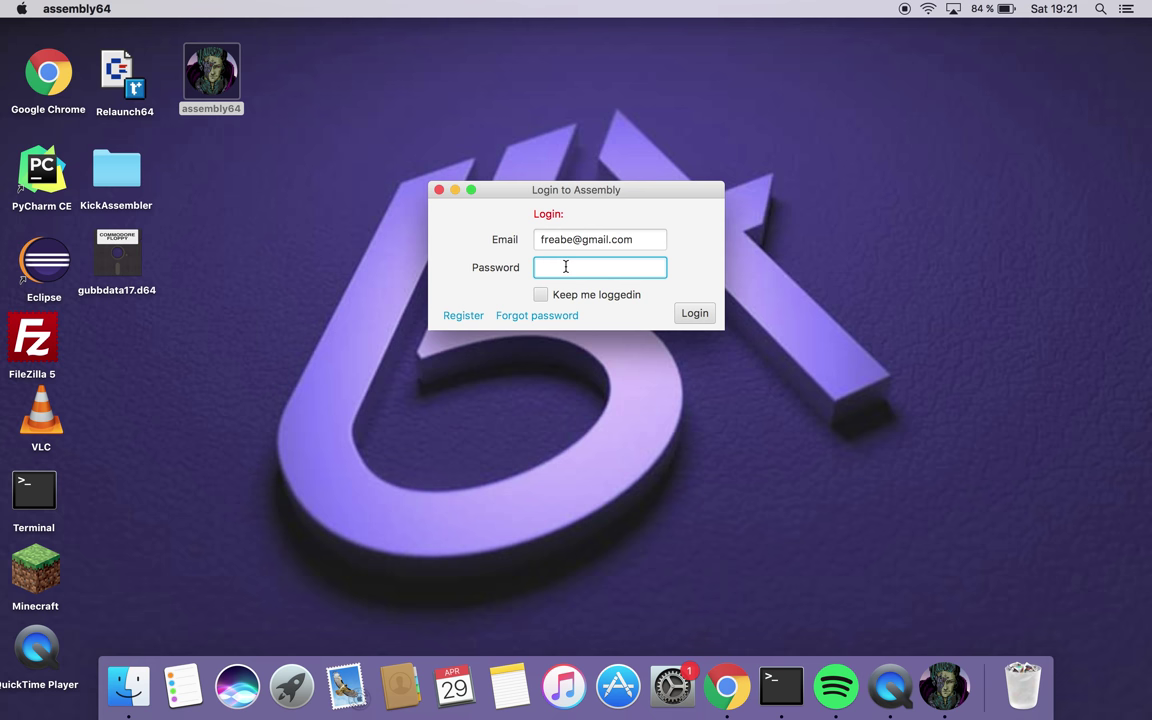
text(************)
click(695, 314)
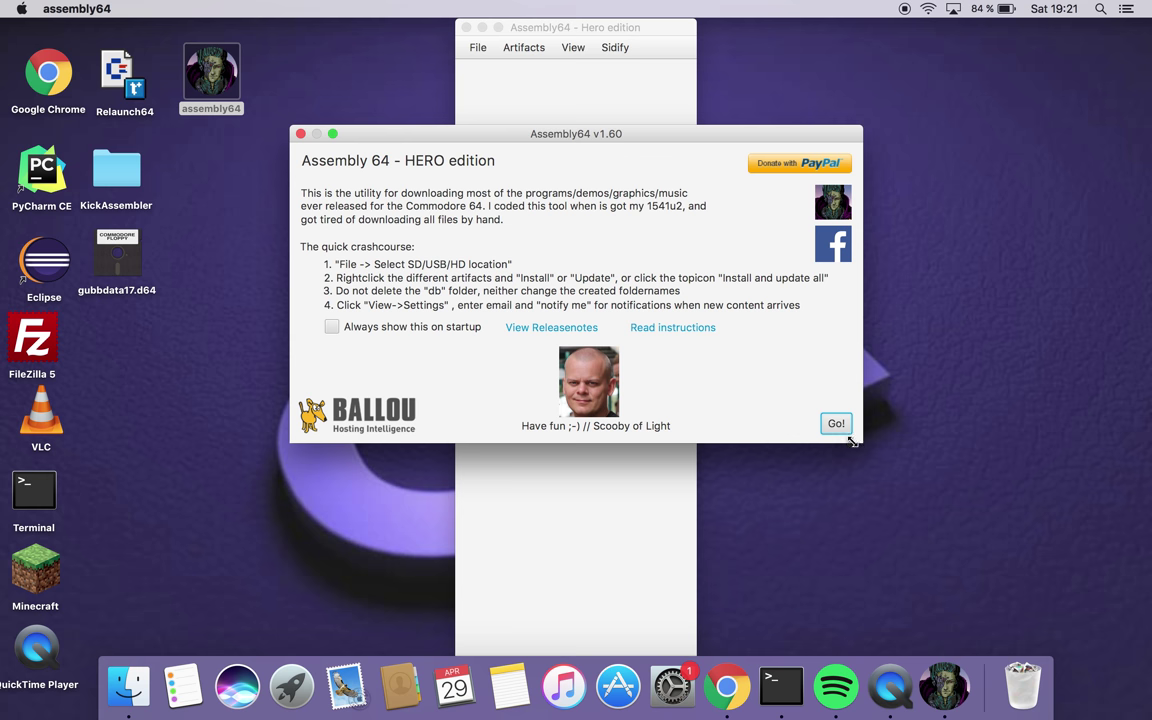
click(840, 426)
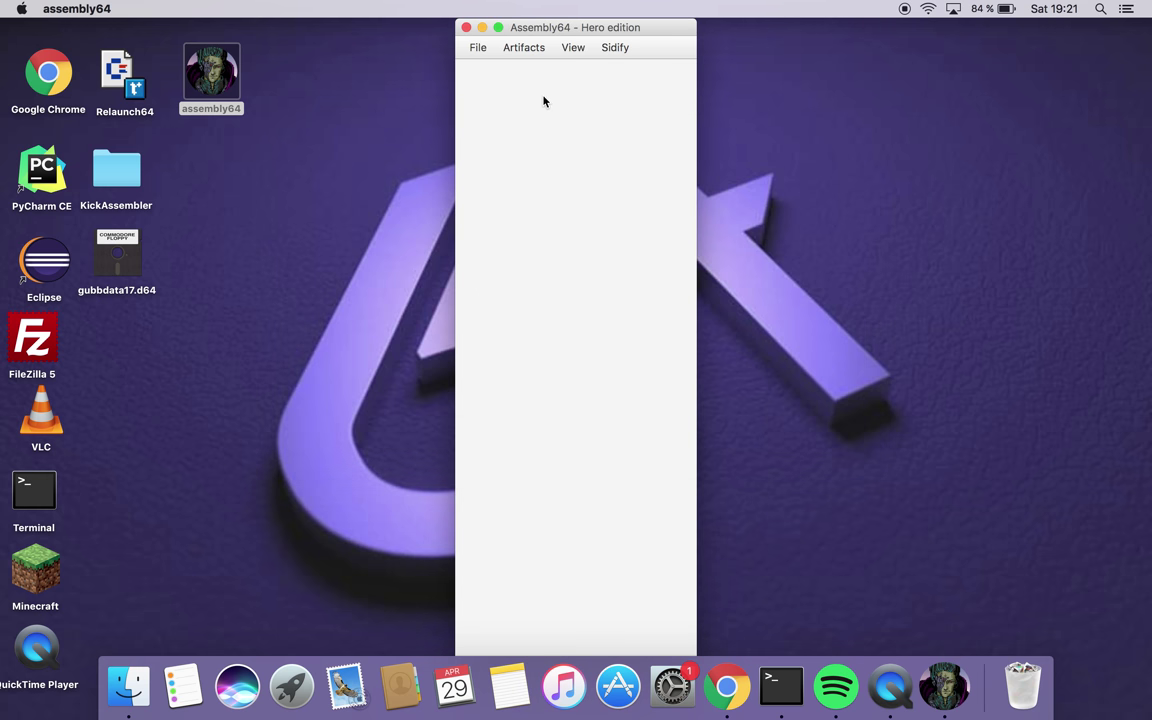
Set the SD/USB/HD location to the fordemo folder and decline the offered content update
click(482, 50)
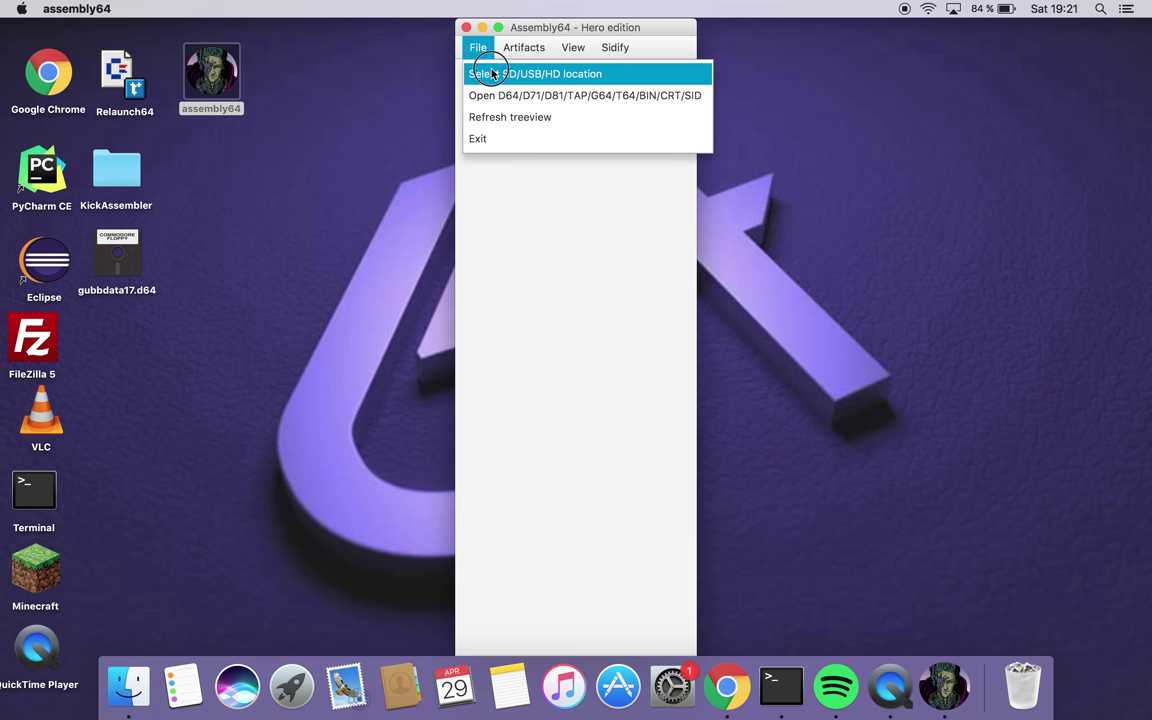
click(490, 72)
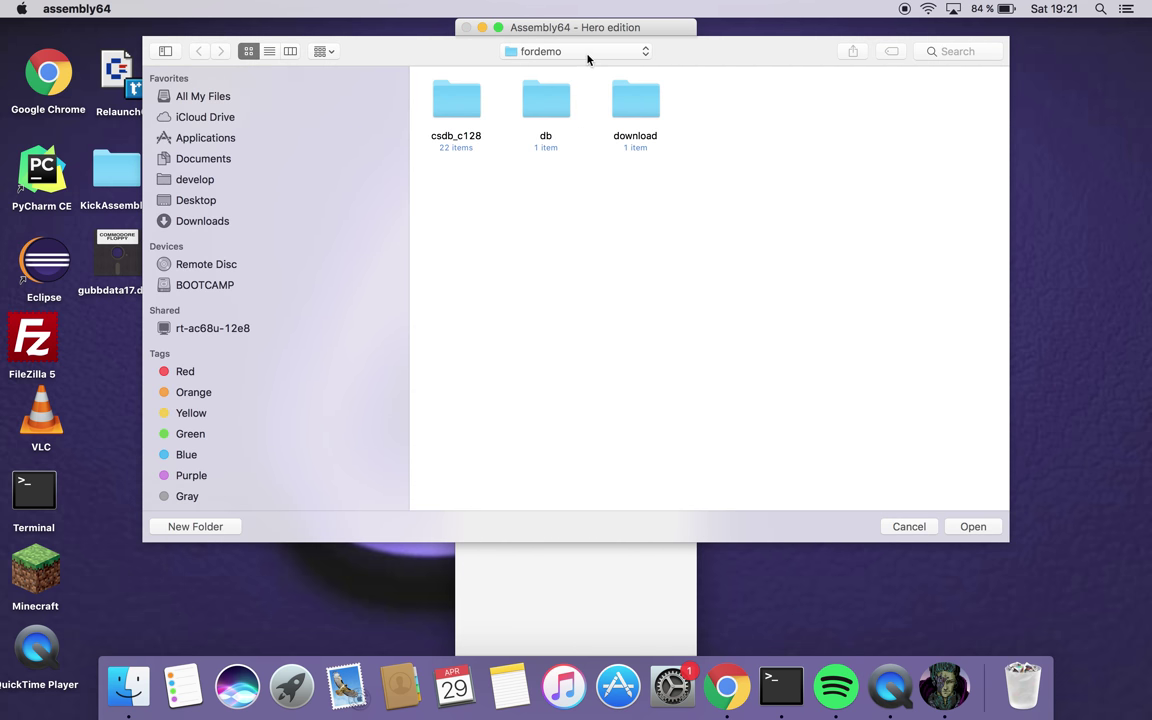
click(980, 528)
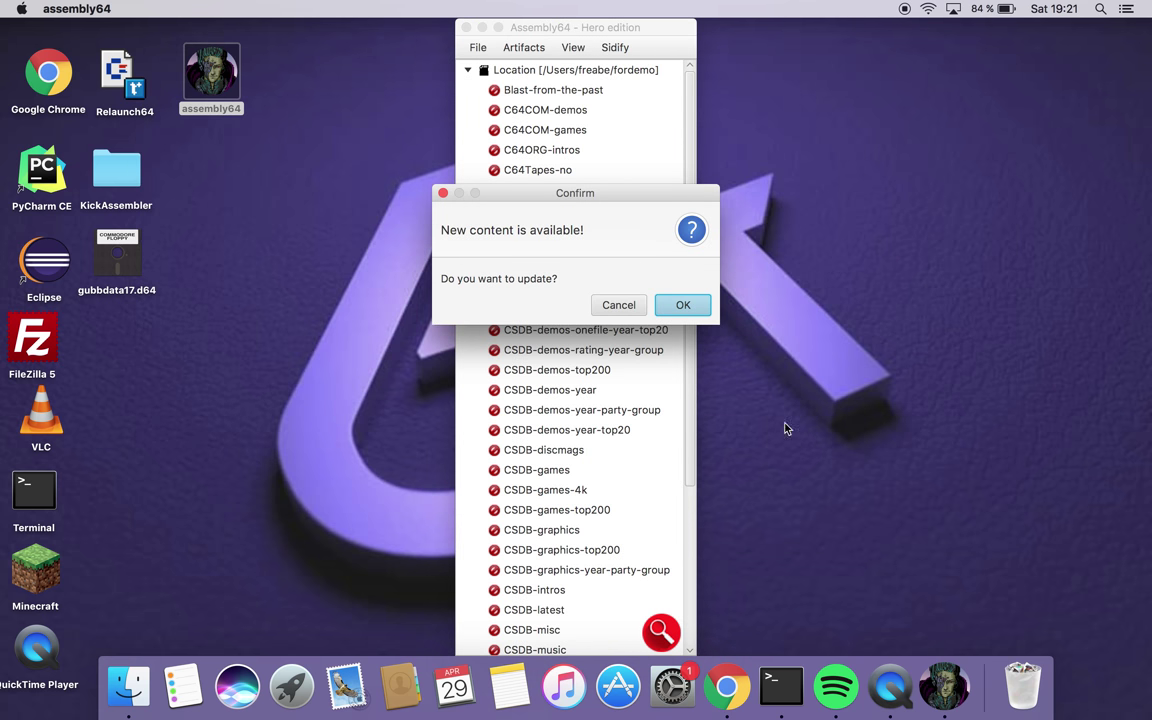
click(631, 309)
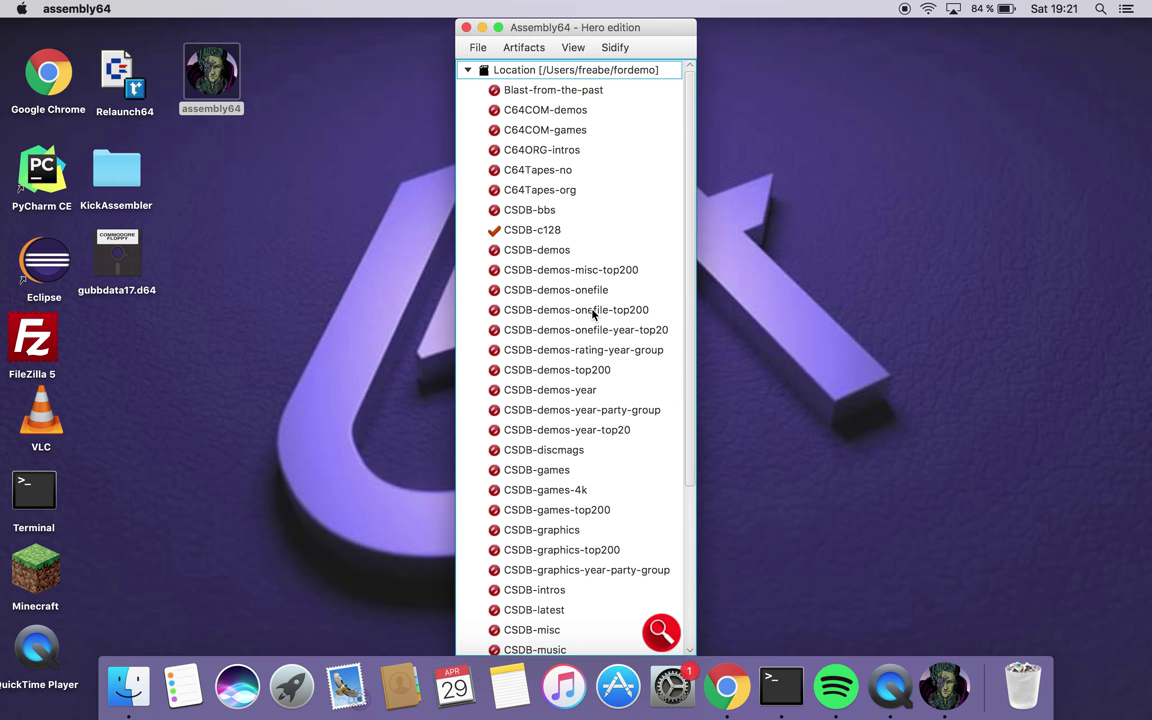
Update the CSDB-c128 artifact and close the progress window once it completes
scroll(592, 314, down, 5)
scroll(592, 314, up, 5)
right_click(520, 234)
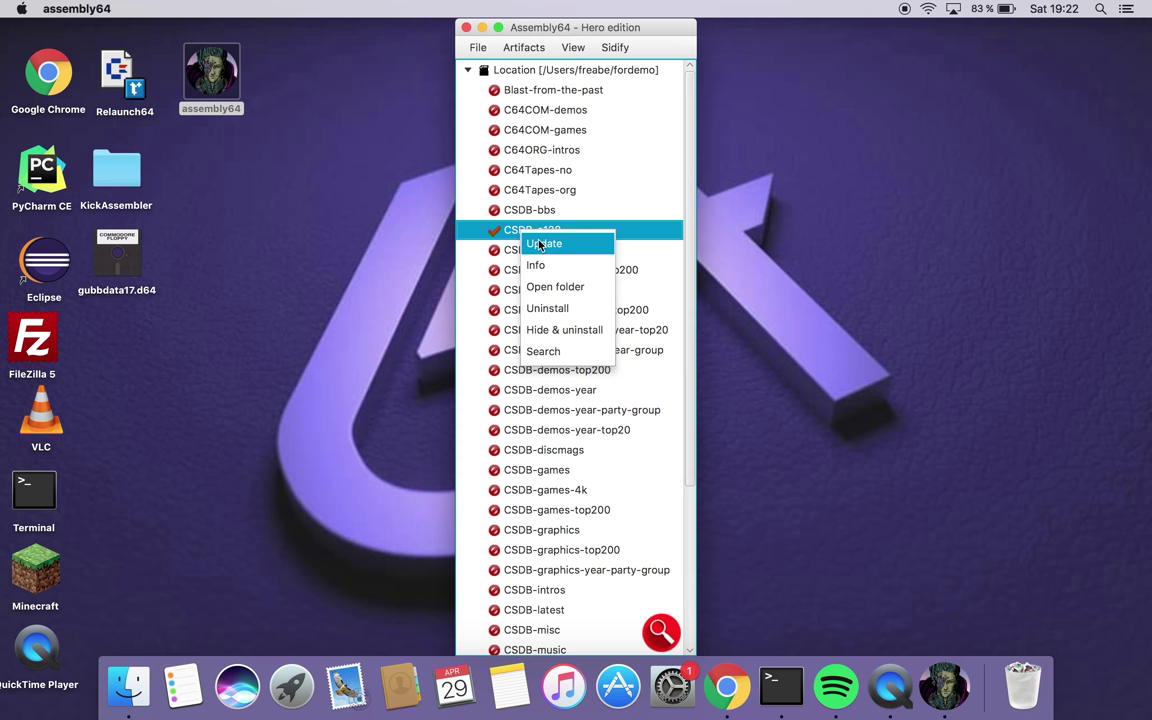
click(540, 244)
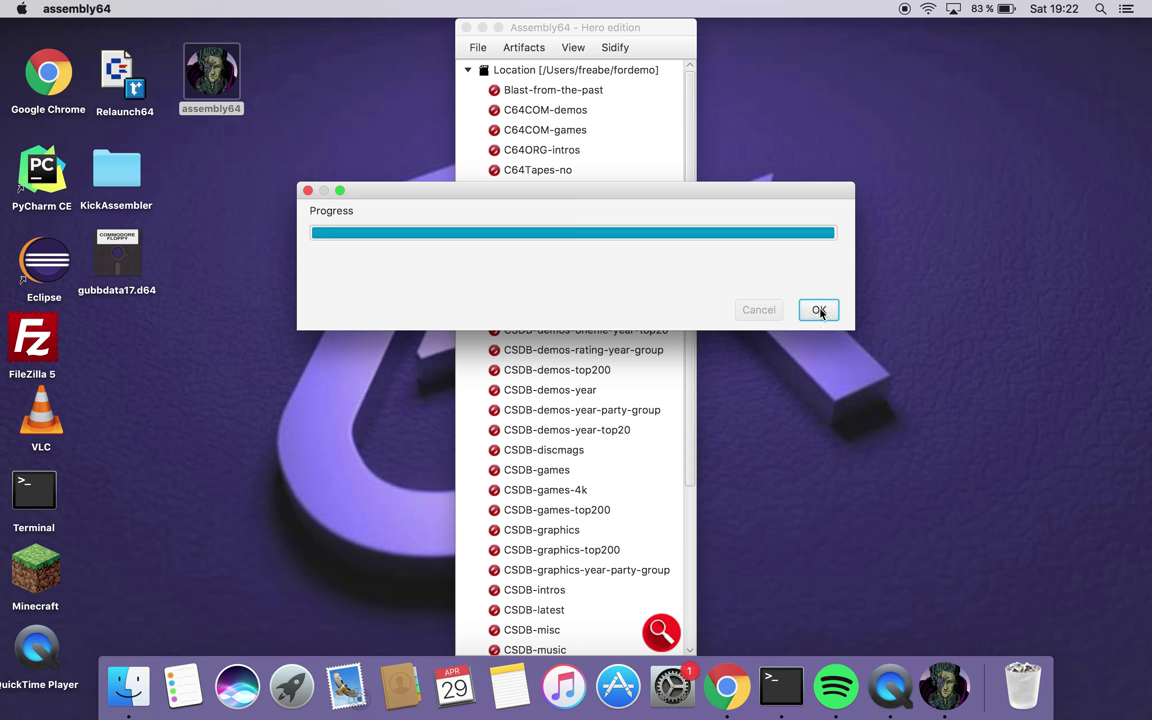
click(818, 311)
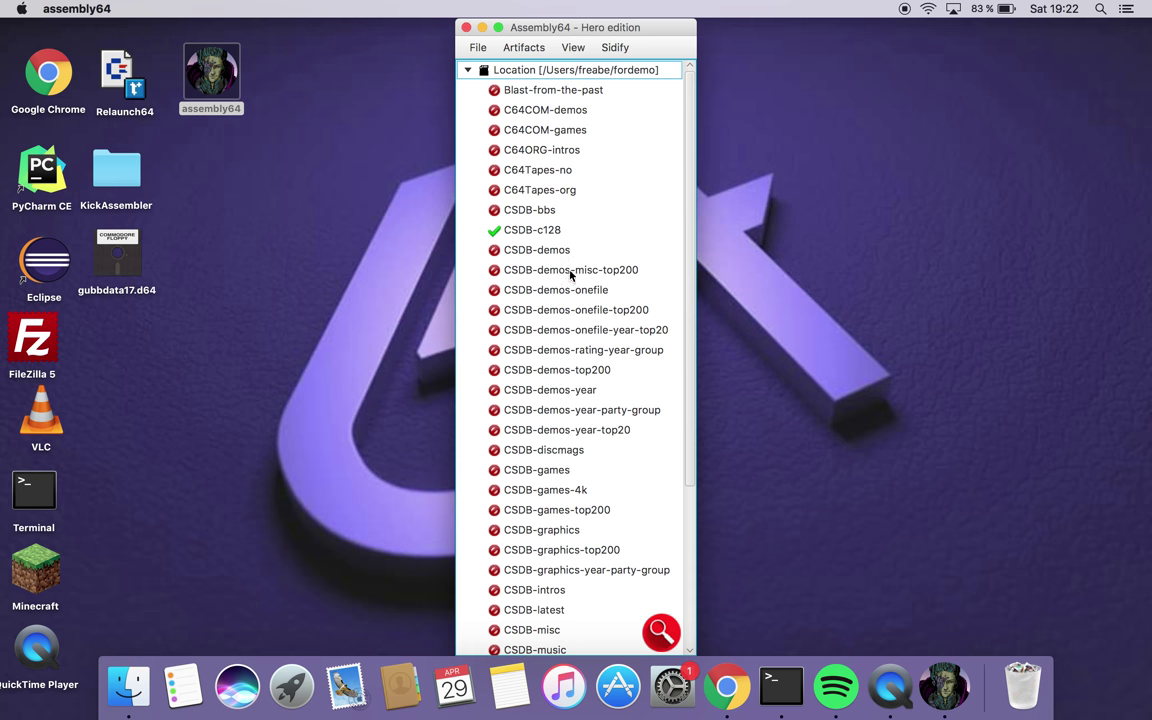
Install the CSDB-demos-top200 artifact and let the installation run in the background
click(575, 373)
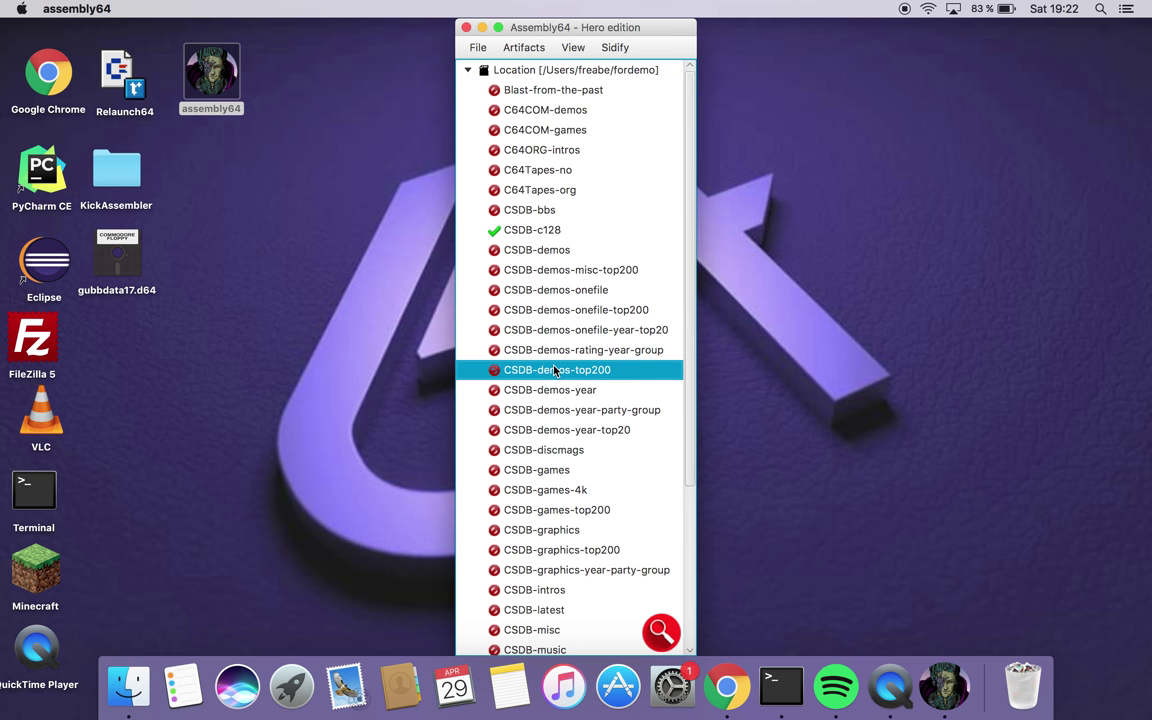
right_click(555, 371)
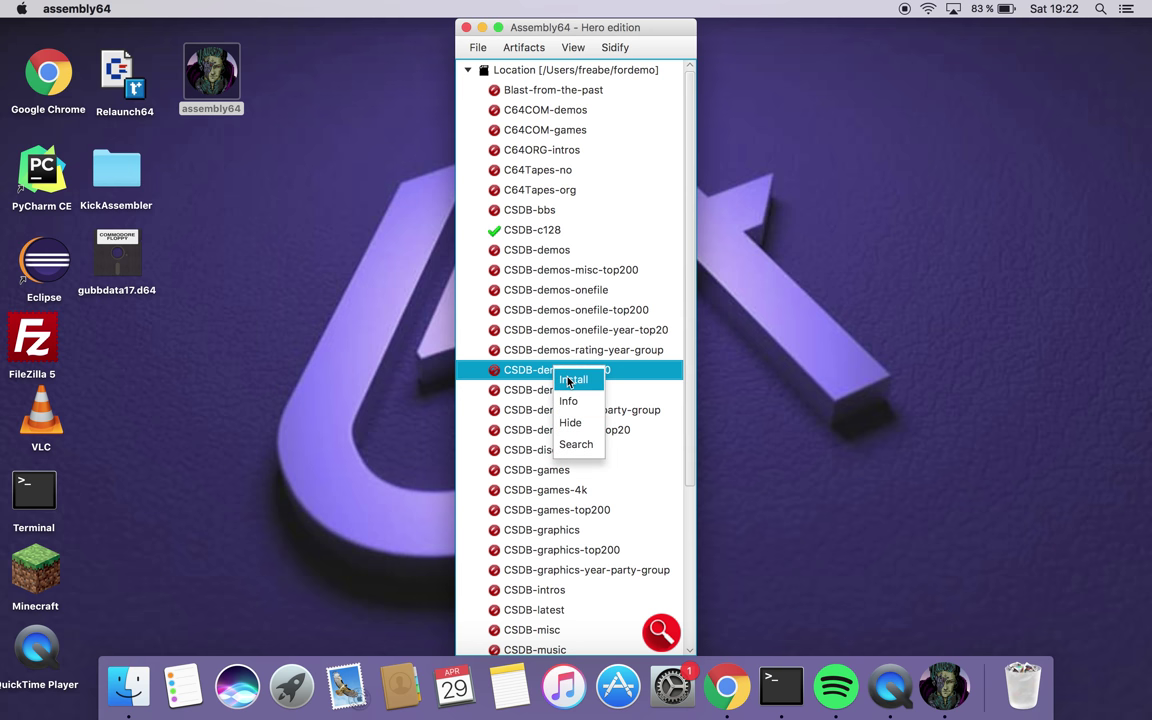
click(568, 381)
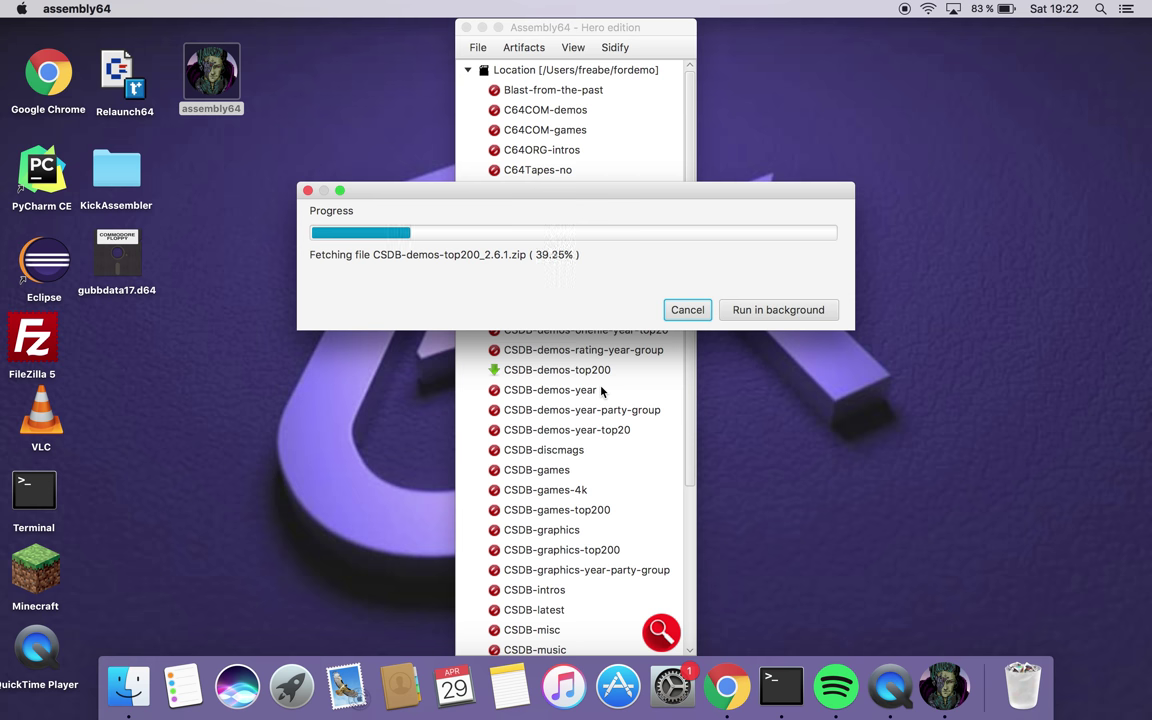
click(799, 316)
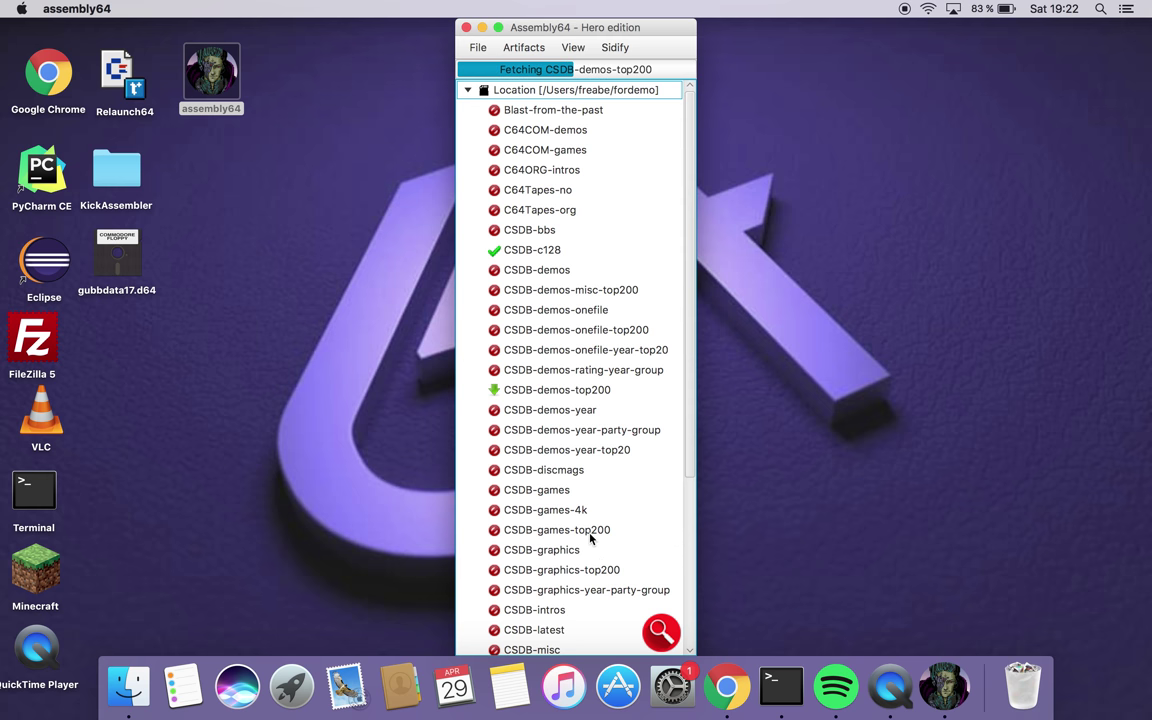
Install the CSDB-games-top200 artifact, running its download in the background
click(590, 532)
right_click(590, 532)
click(605, 542)
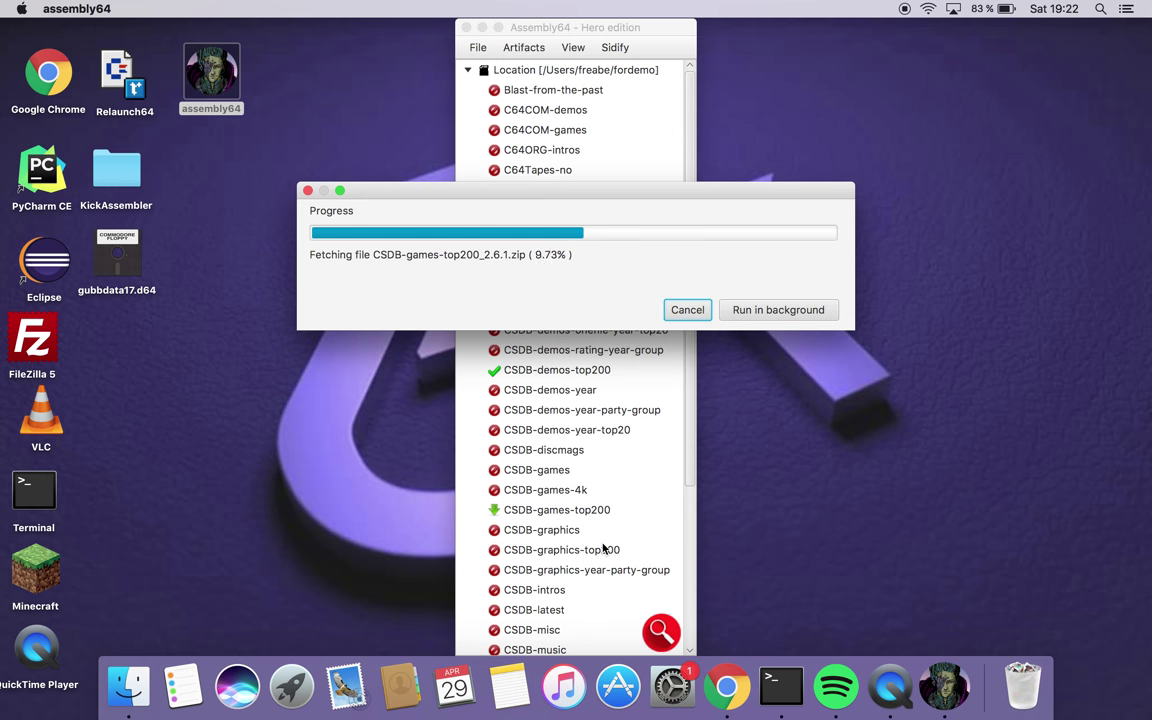
click(778, 310)
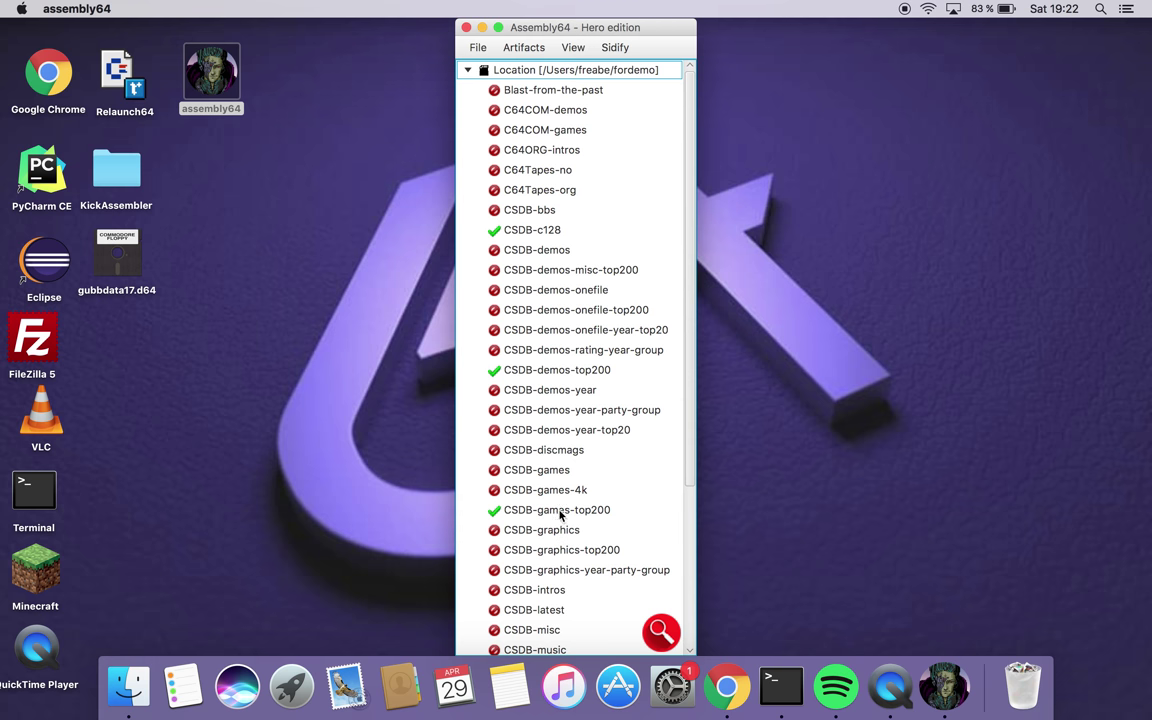
Open the CSDB-demos-top200 folder and run Uncensored_1.d64 from the 001 Uncensored subfolder in the C64 emulator
right_click(579, 371)
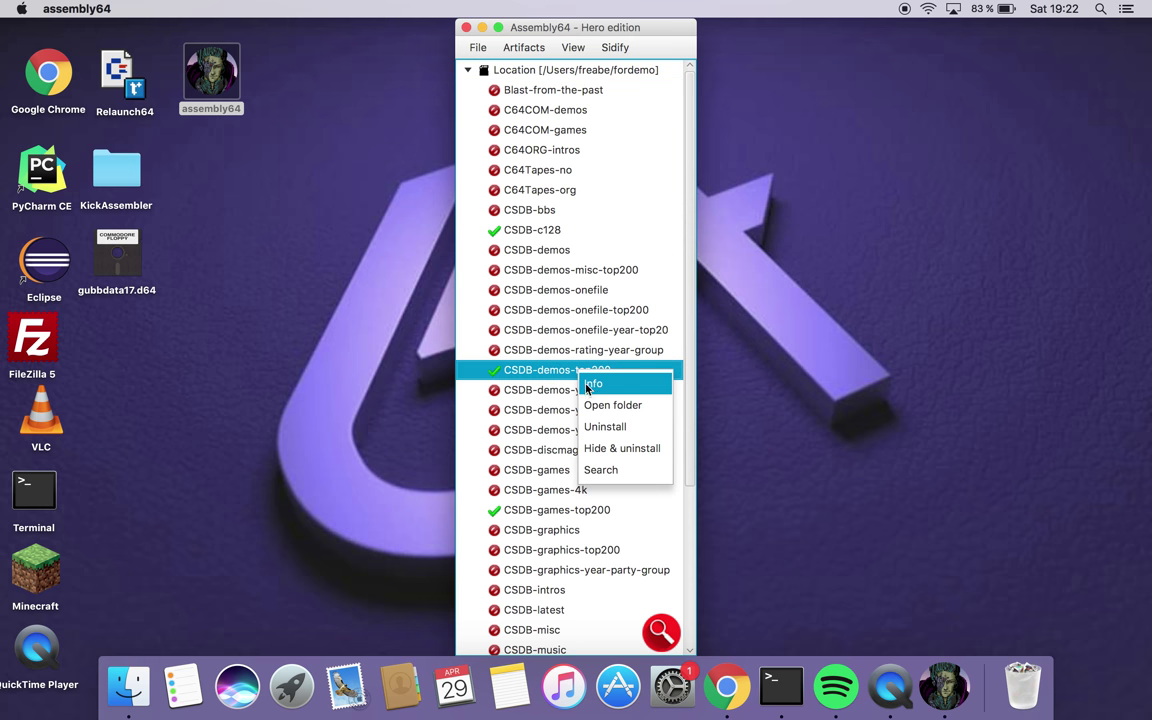
click(598, 406)
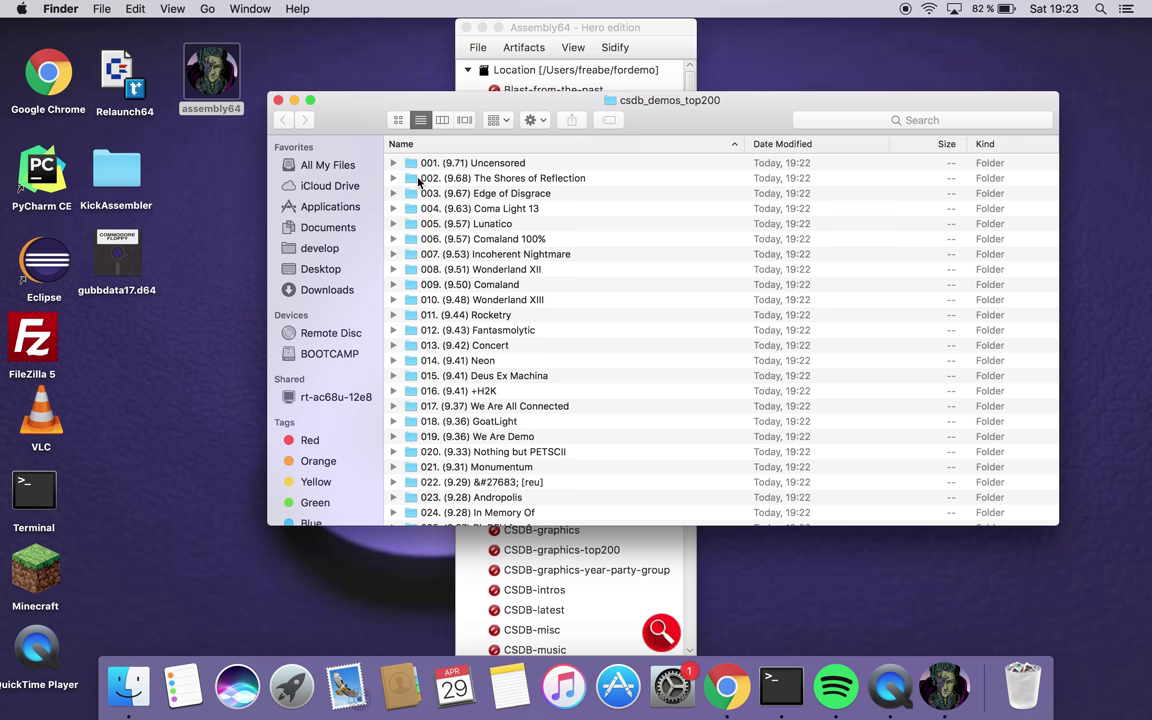
click(393, 163)
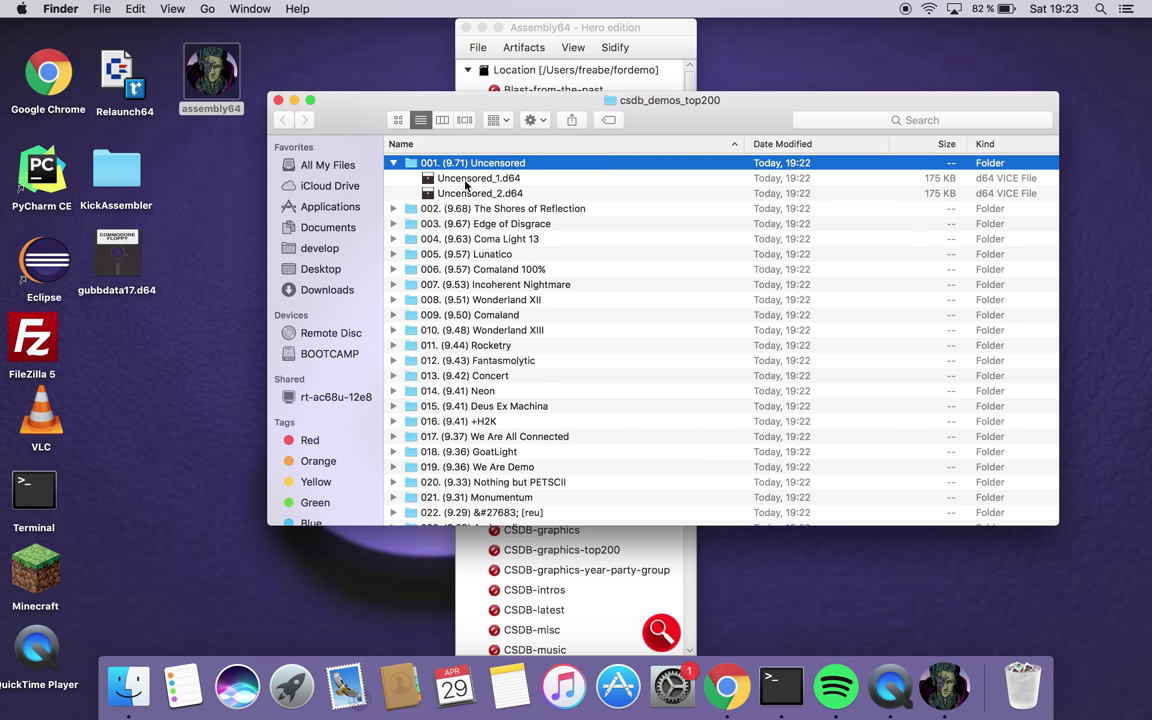
double_click(428, 179)
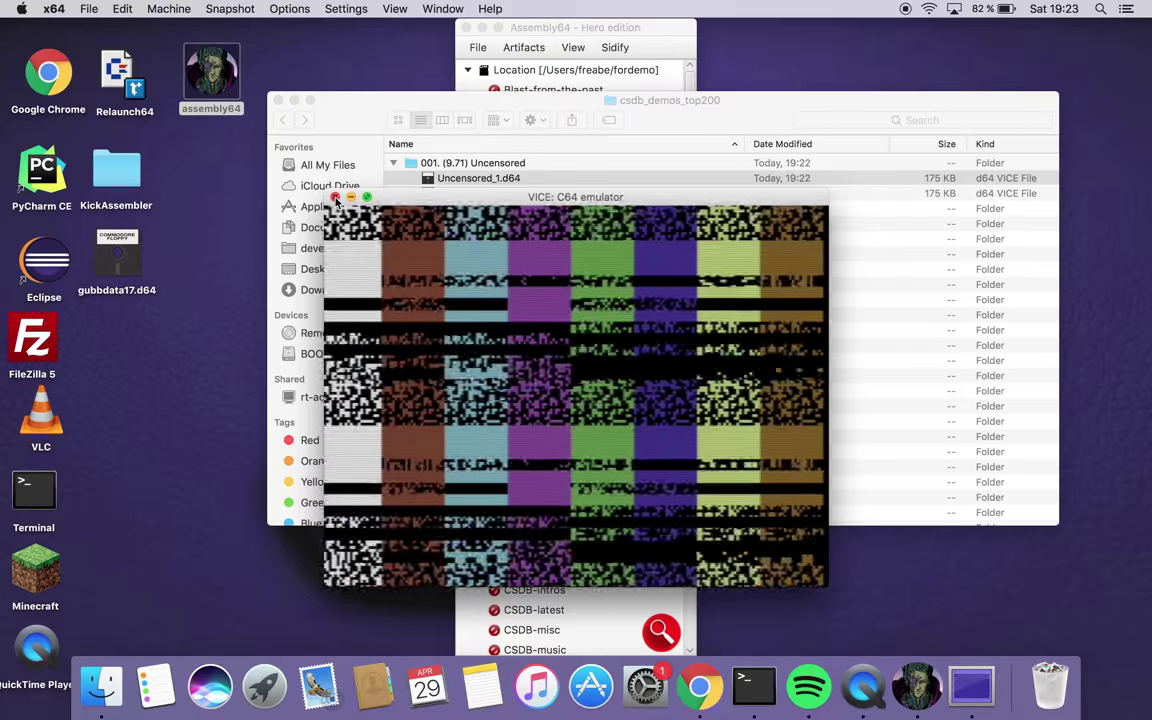
Quit the C64 emulator and close the csdb_demos_top200 folder window
click(335, 198)
click(684, 244)
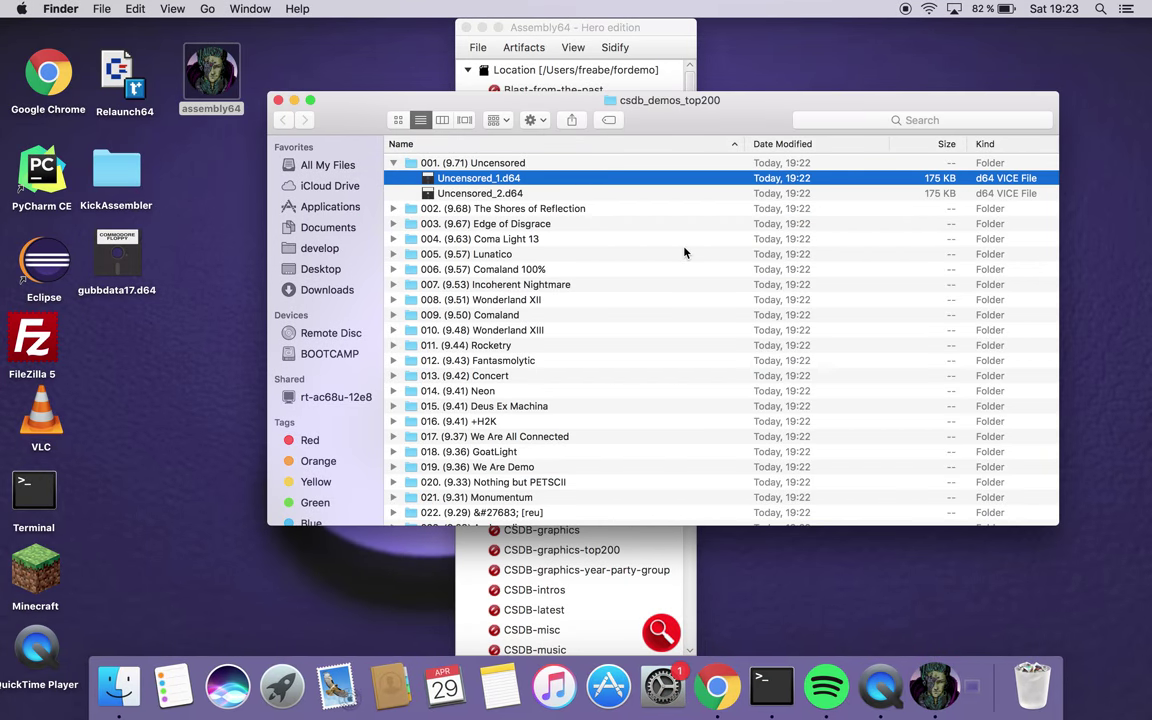
click(279, 101)
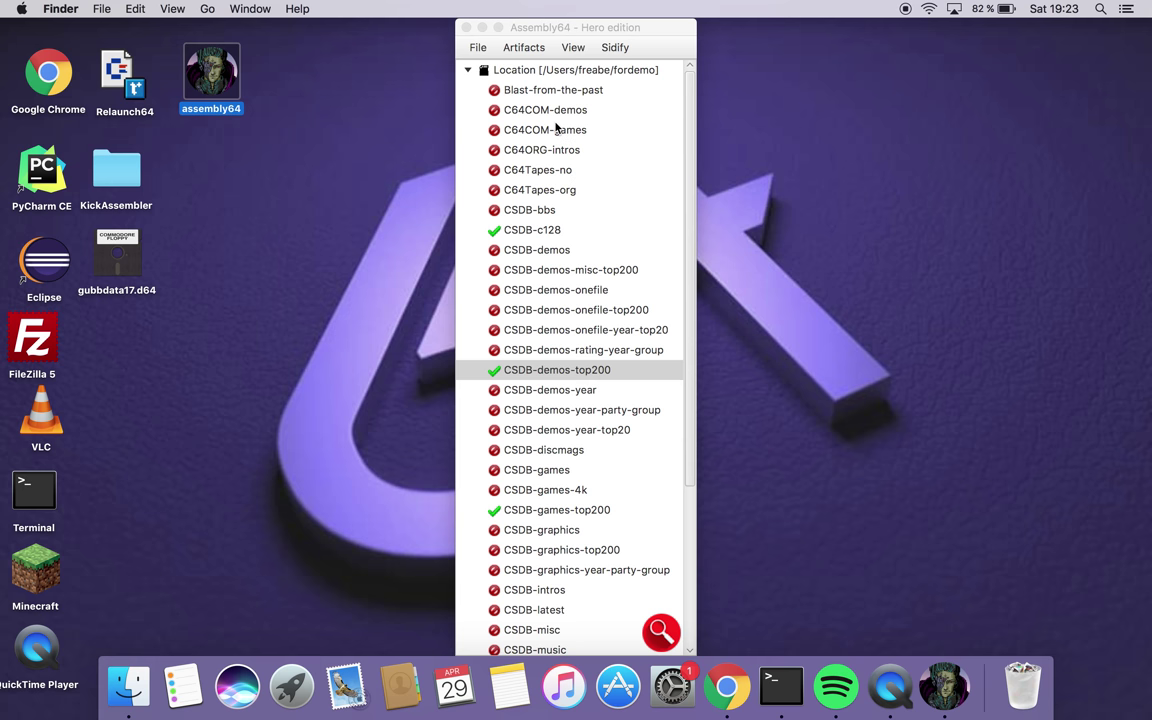
click(478, 49)
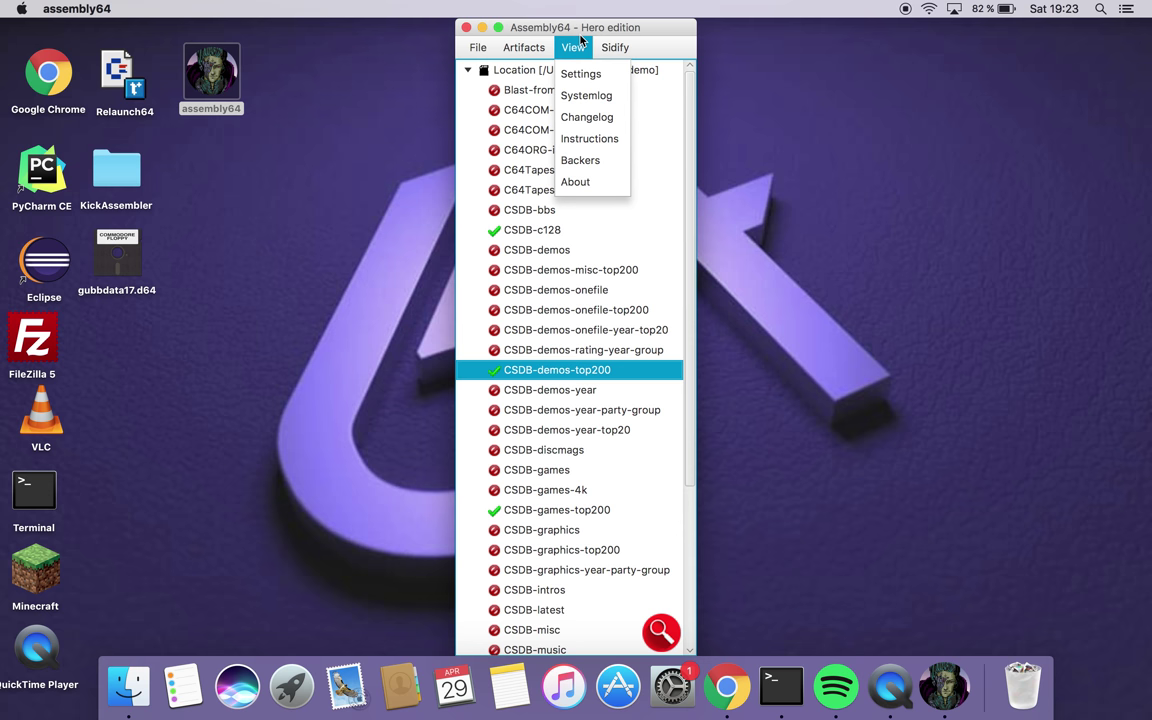
mouse_move(540, 46)
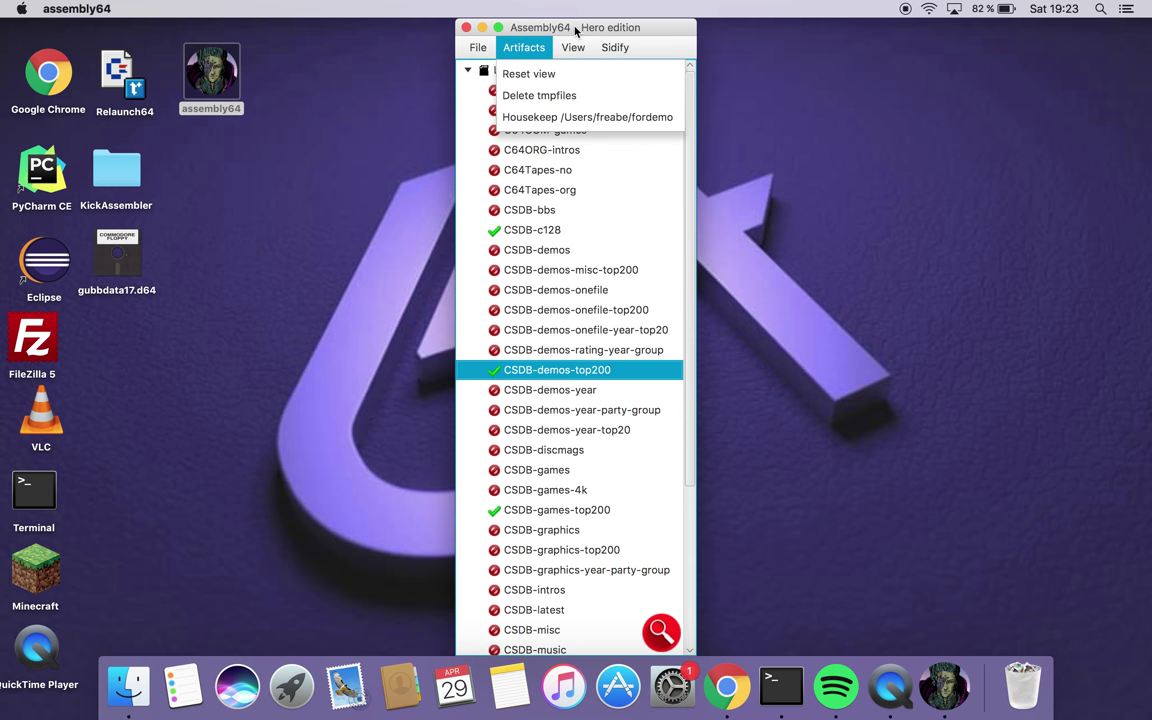
click(576, 31)
click(524, 47)
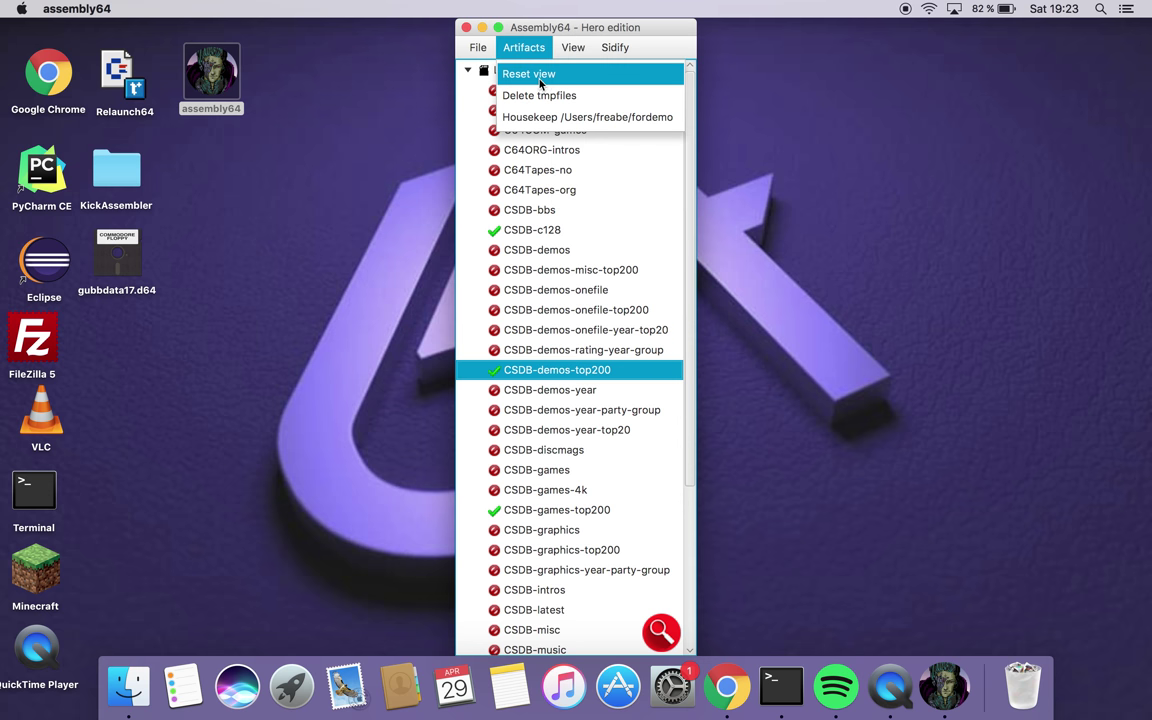
mouse_move(477, 47)
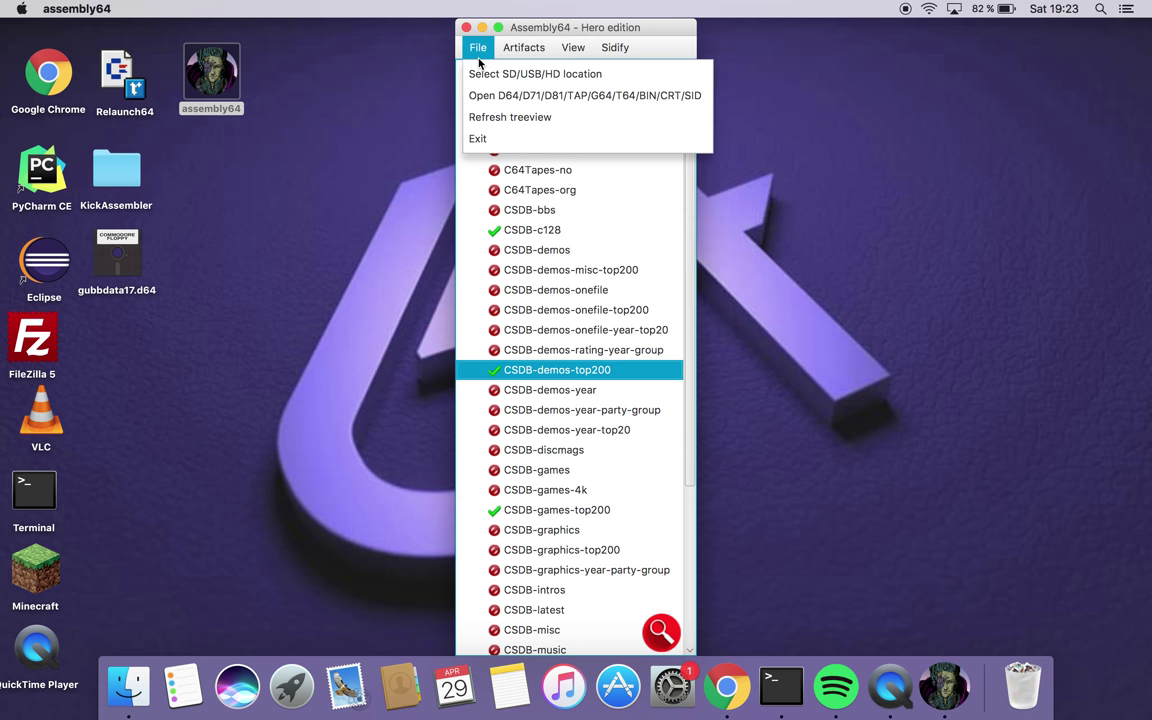
click(536, 22)
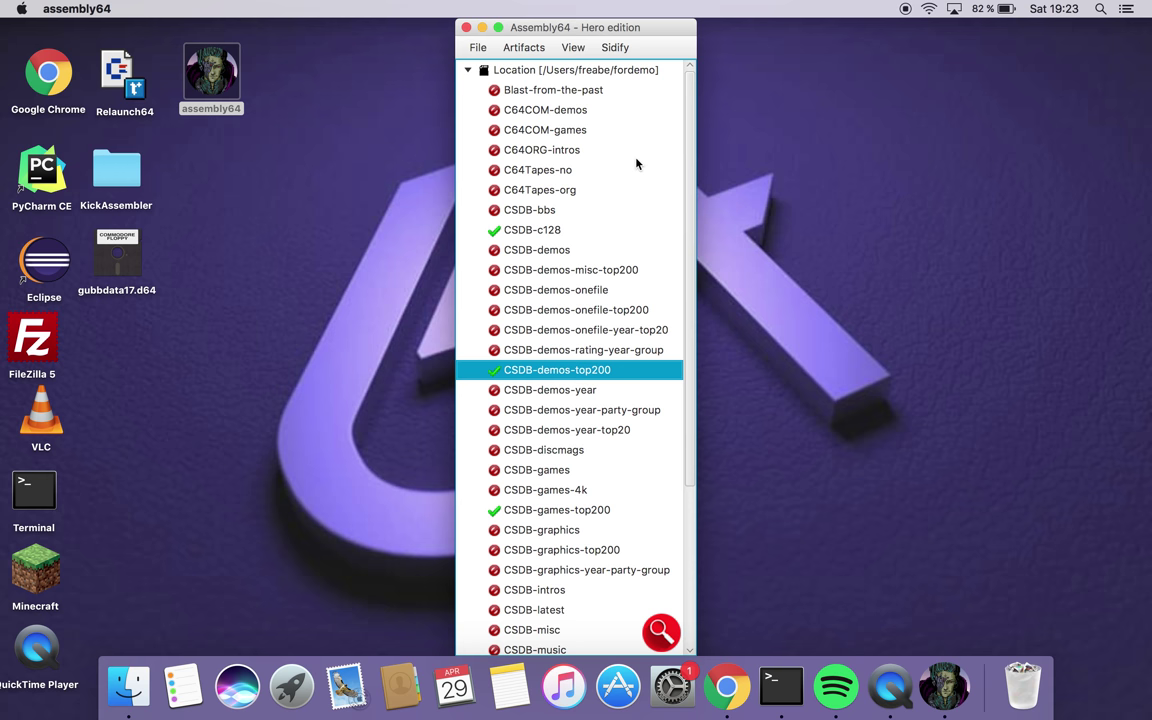
click(629, 112)
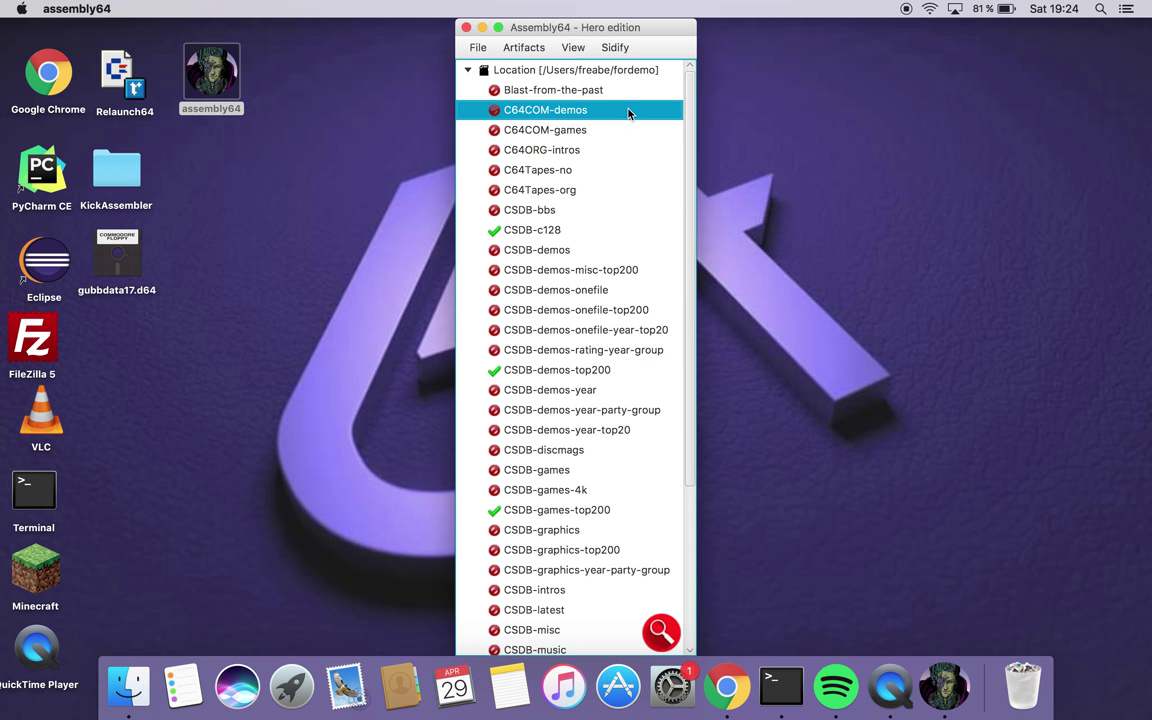
Set the Vice binary path in the settings to x64 in the tools/vice folder of the home directory
click(576, 58)
click(576, 58)
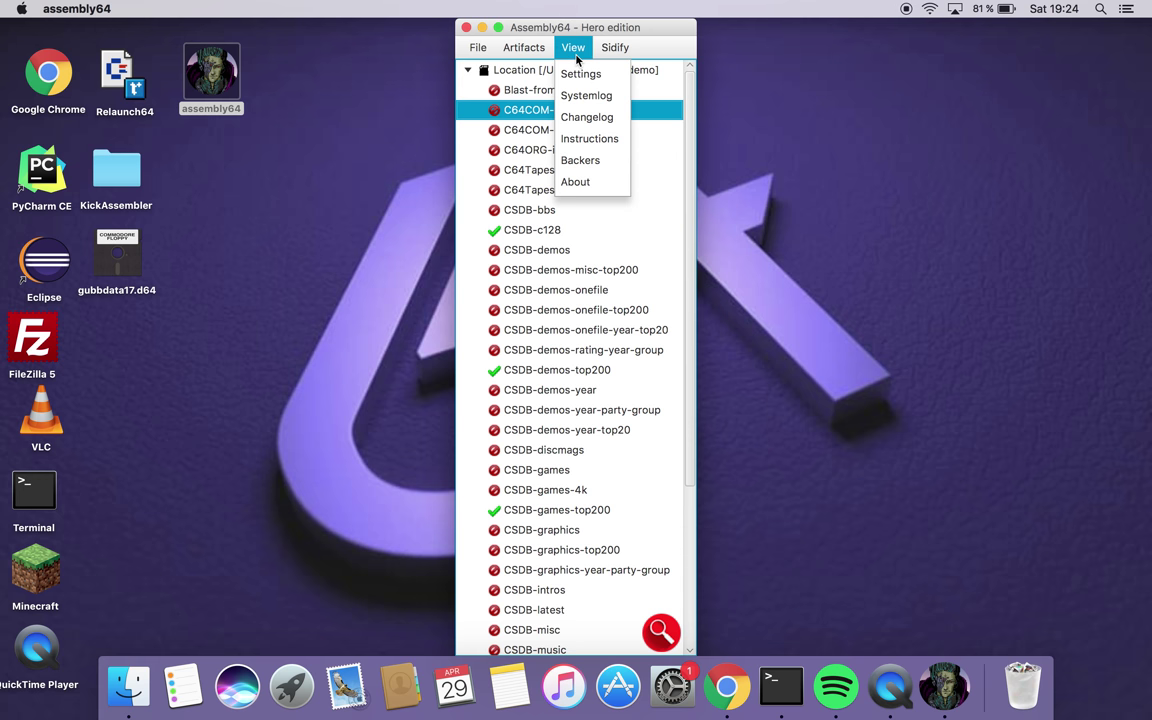
click(580, 74)
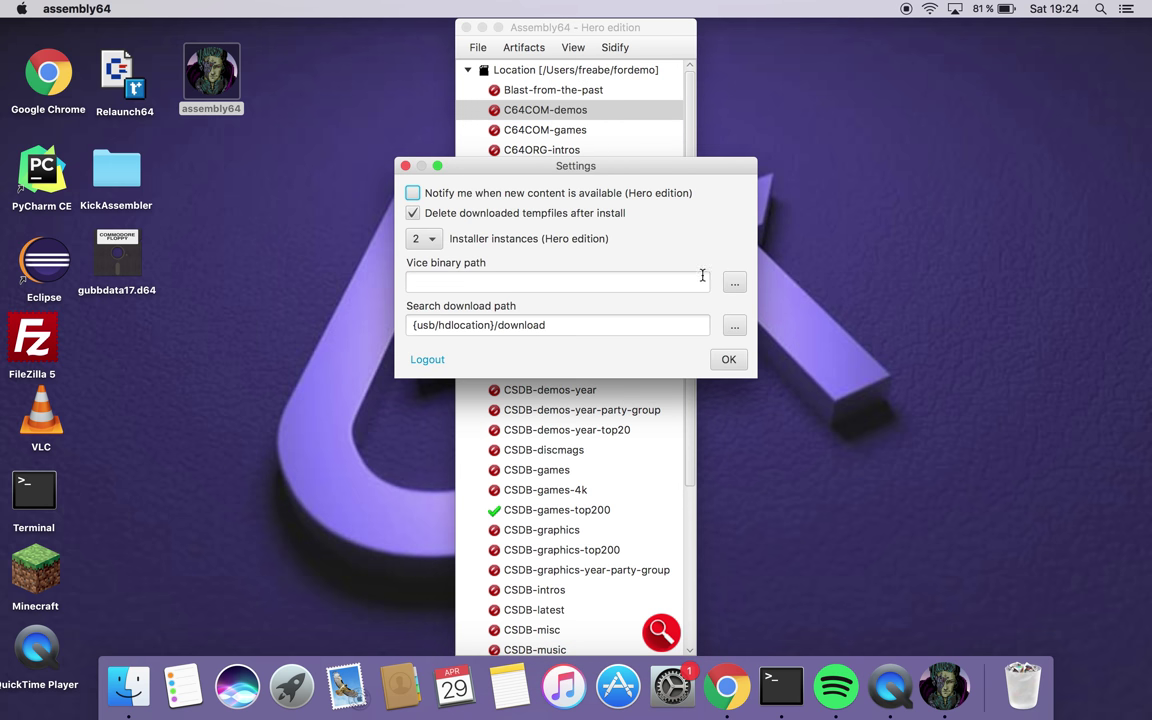
click(734, 284)
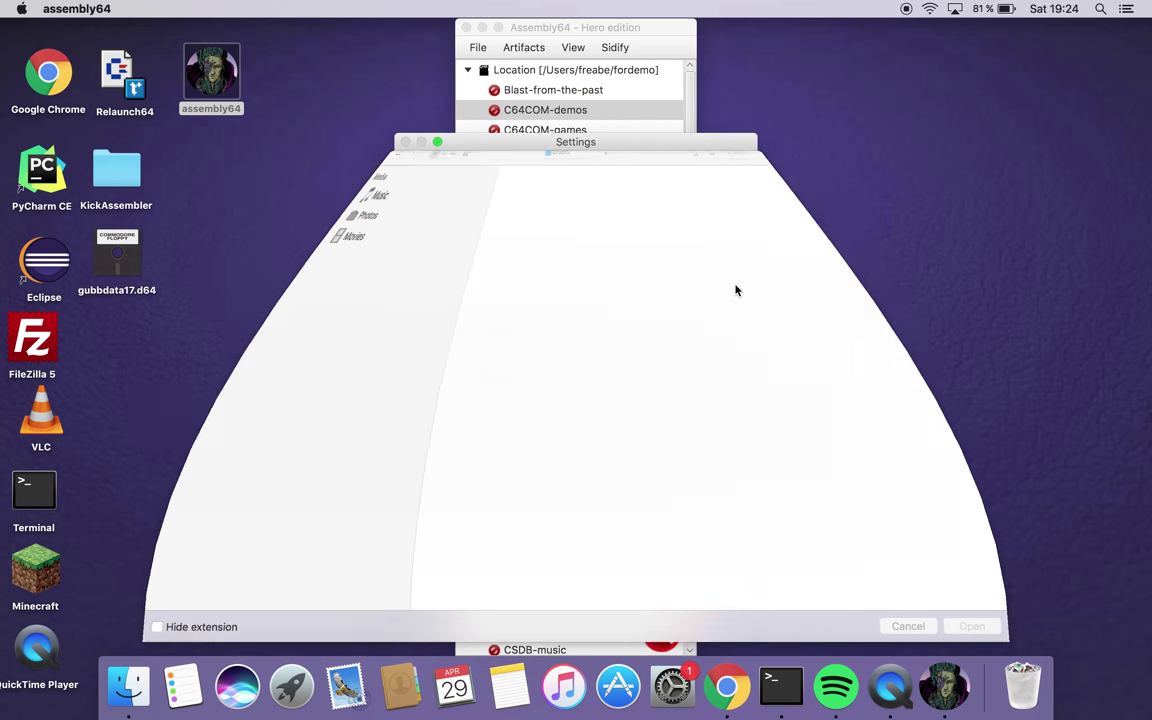
click(607, 166)
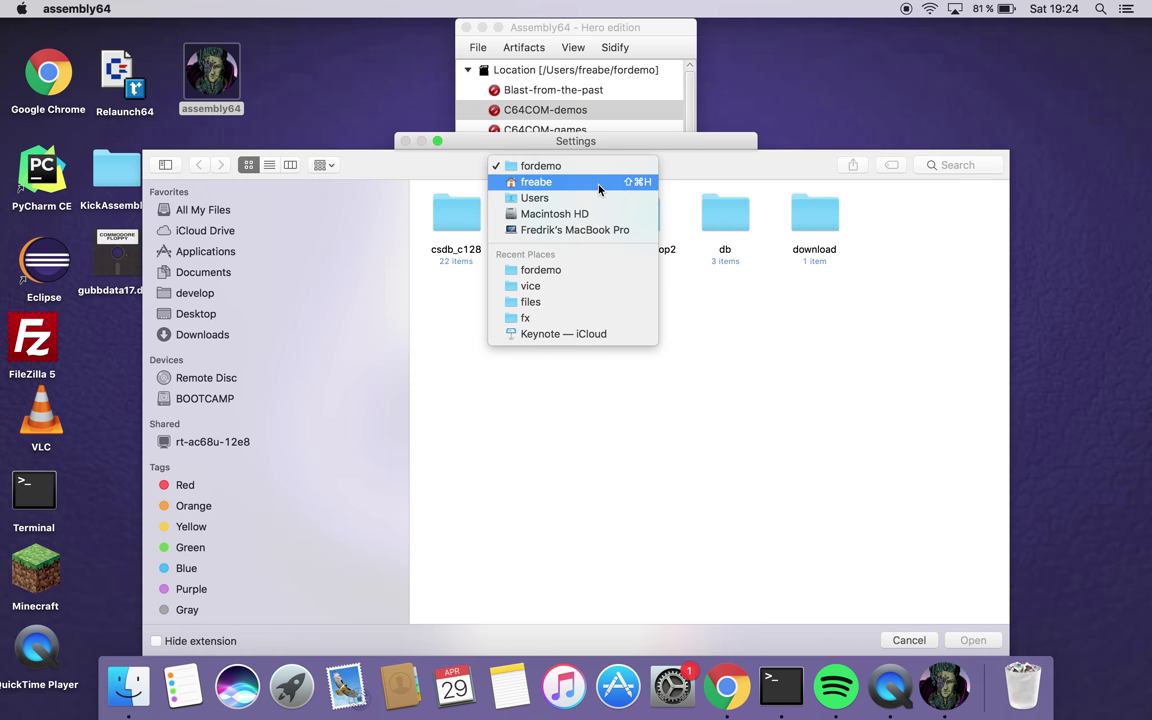
click(599, 189)
scroll(600, 325, down, 10)
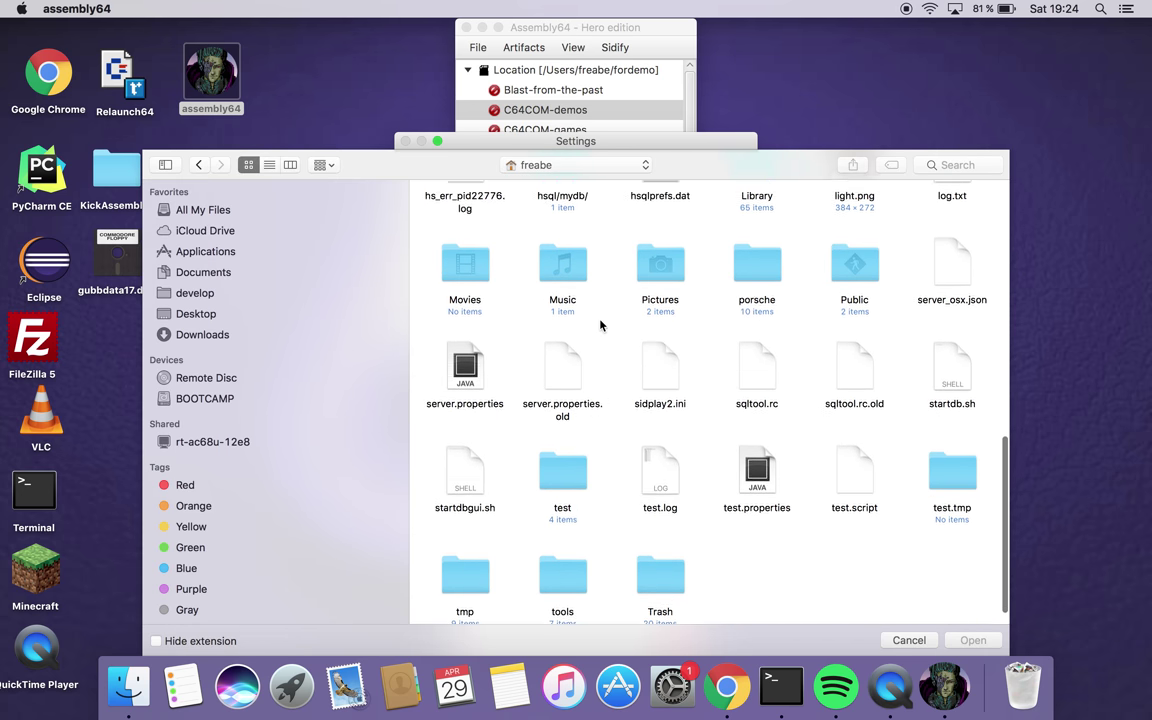
double_click(557, 550)
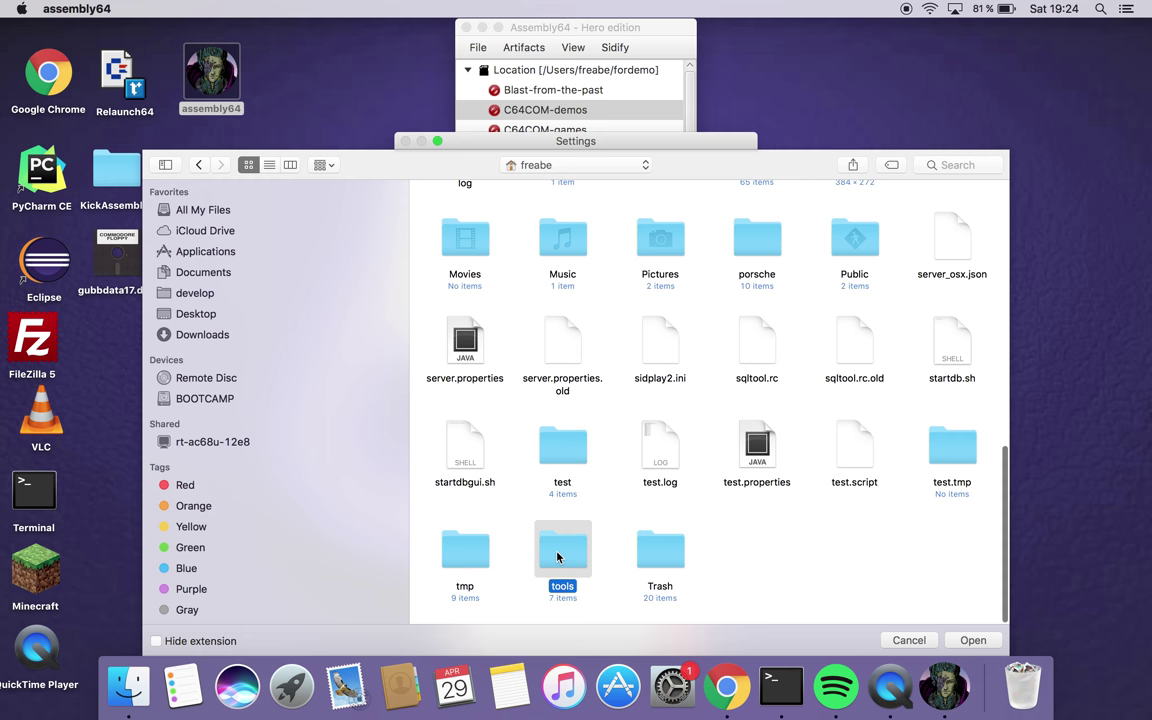
double_click(478, 336)
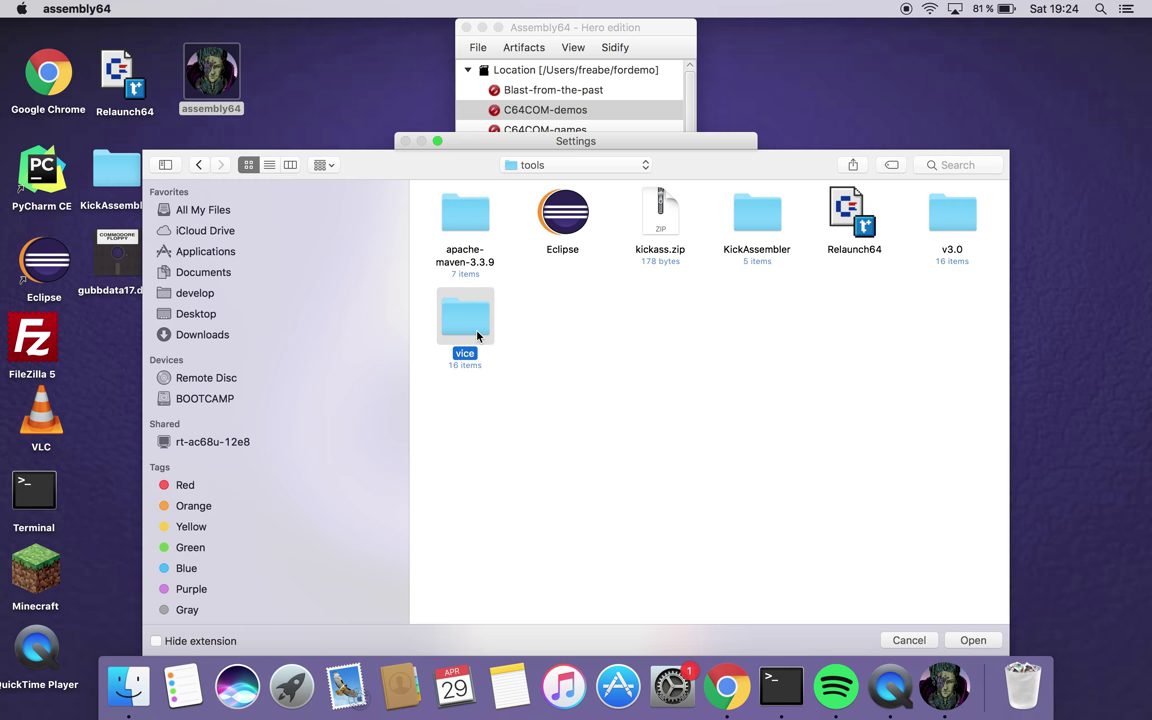
double_click(564, 318)
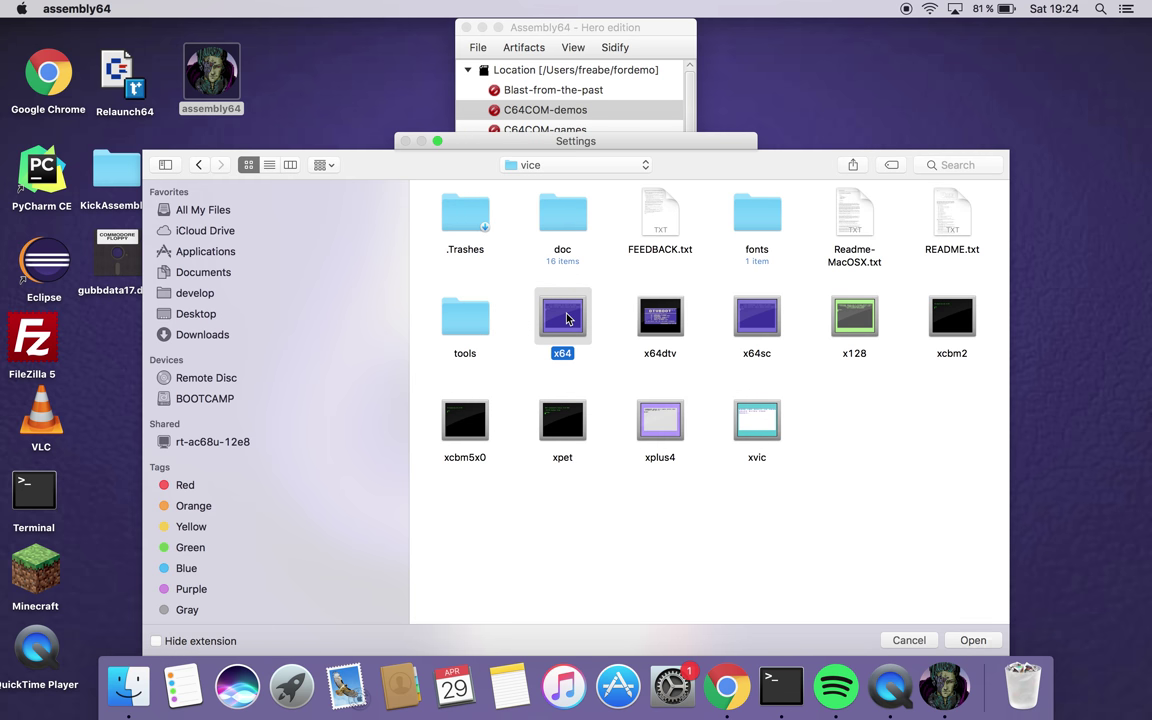
click(727, 358)
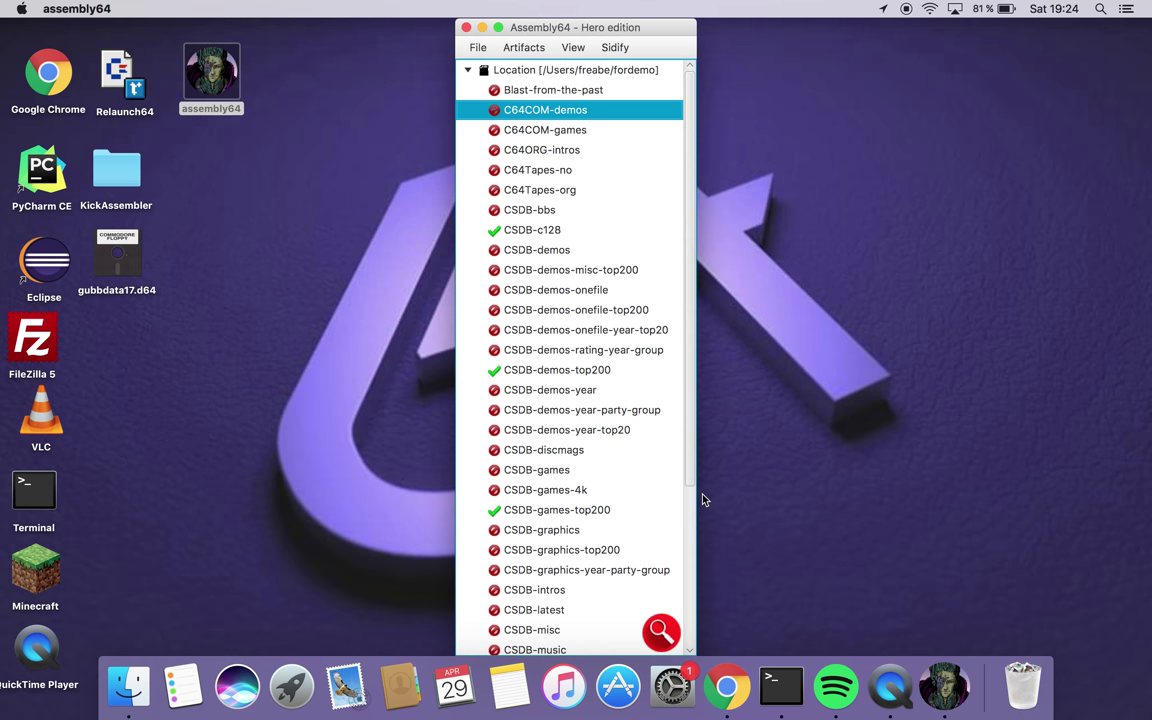
Open the content search and search for releases by the group horizon
key(super+f)
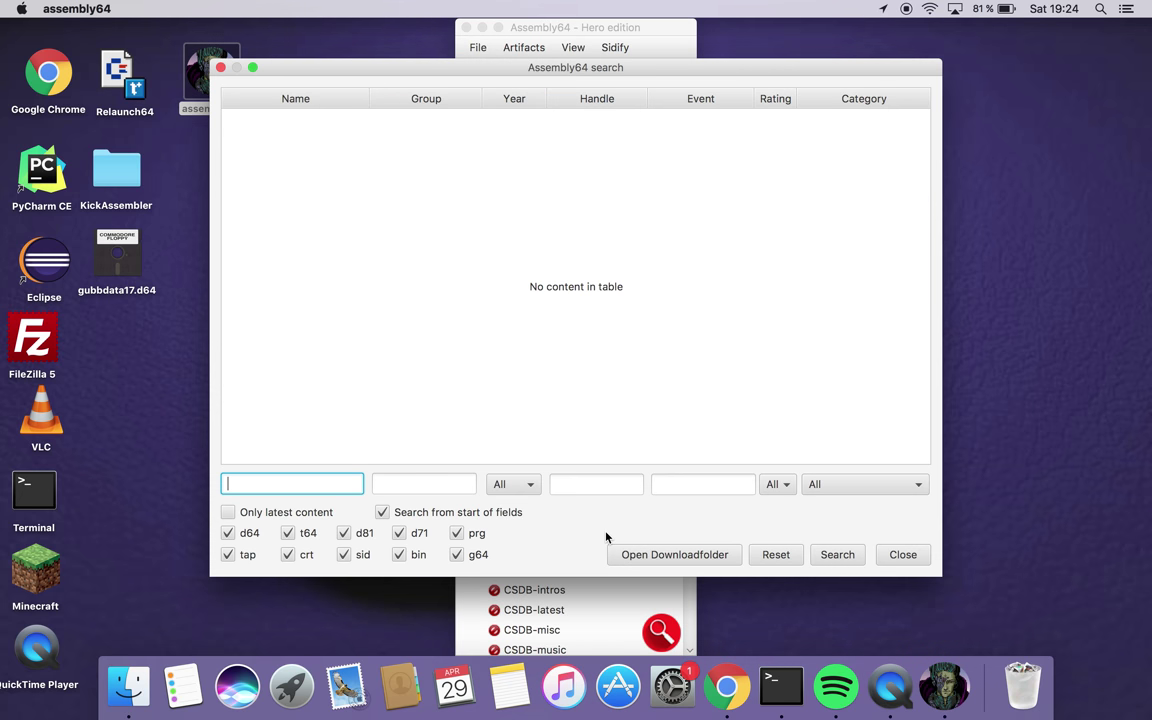
click(461, 483)
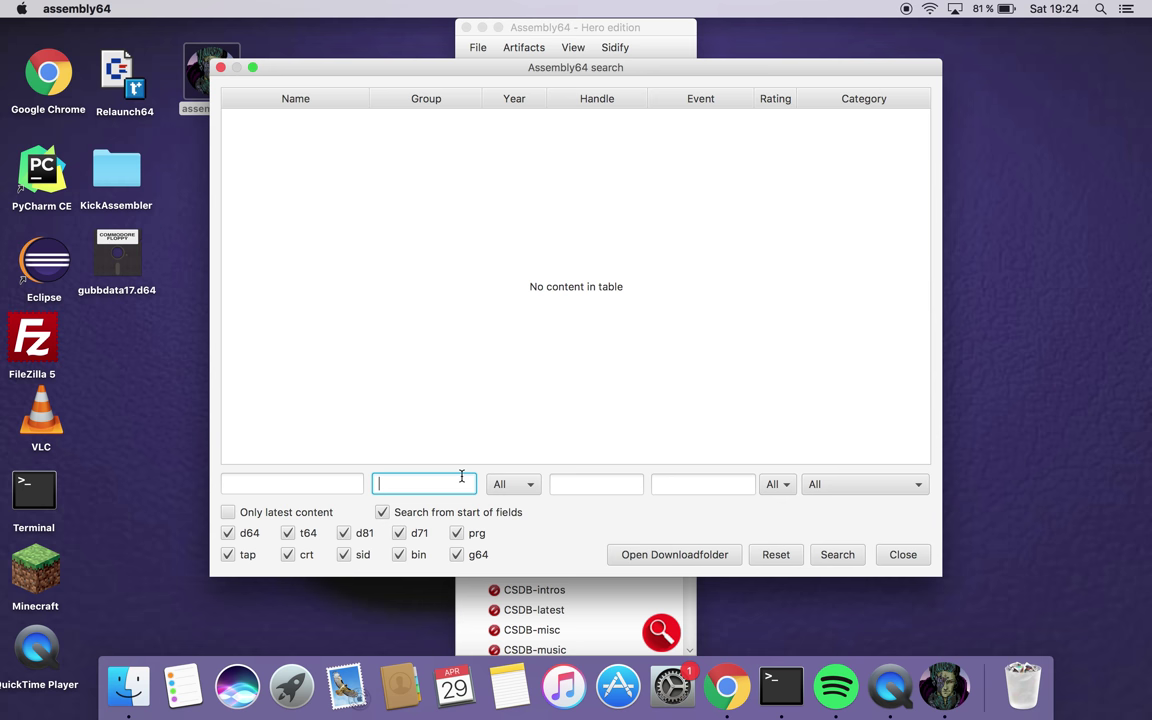
text(horizon)
key(Return)
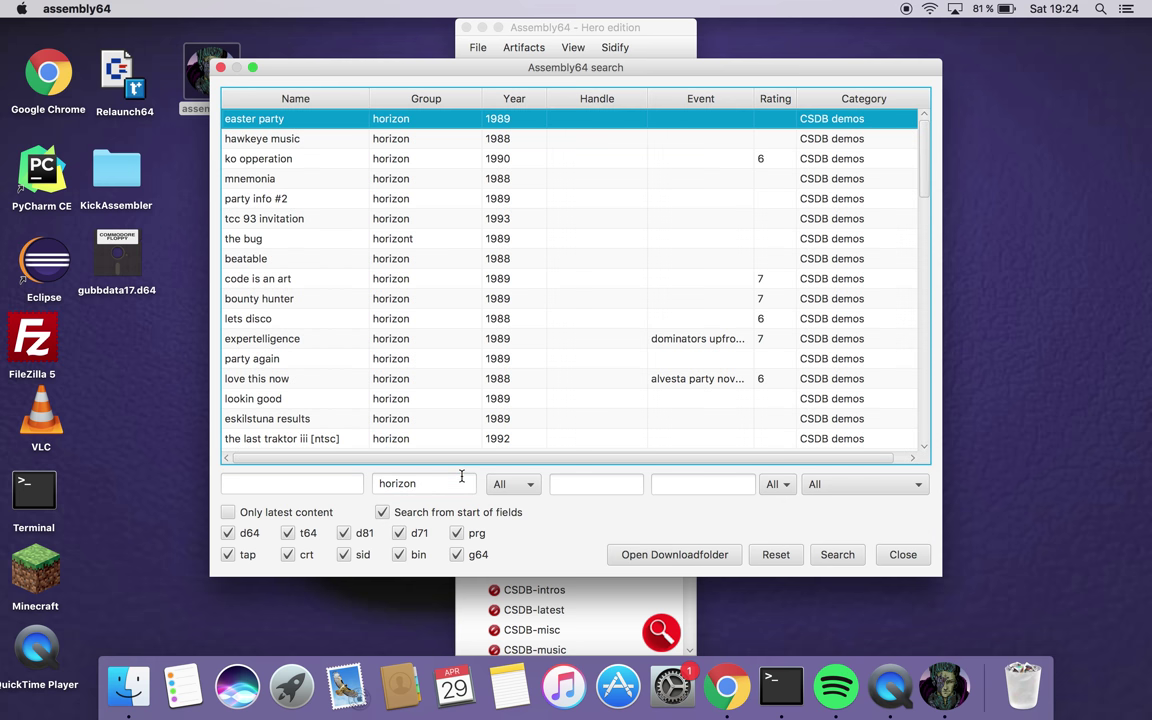
Open Bounty Hunter.d64 from the bounty hunter search result and run its HZ/BOUNTY HUNTER program in the emulator
double_click(282, 300)
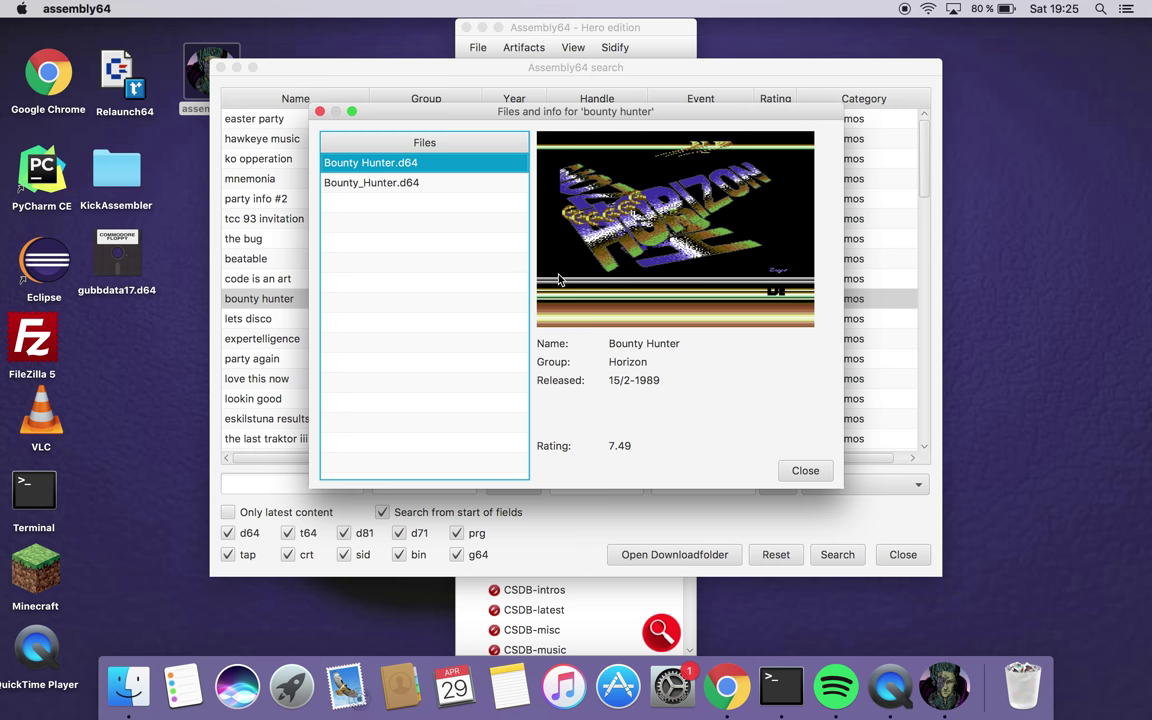
double_click(411, 164)
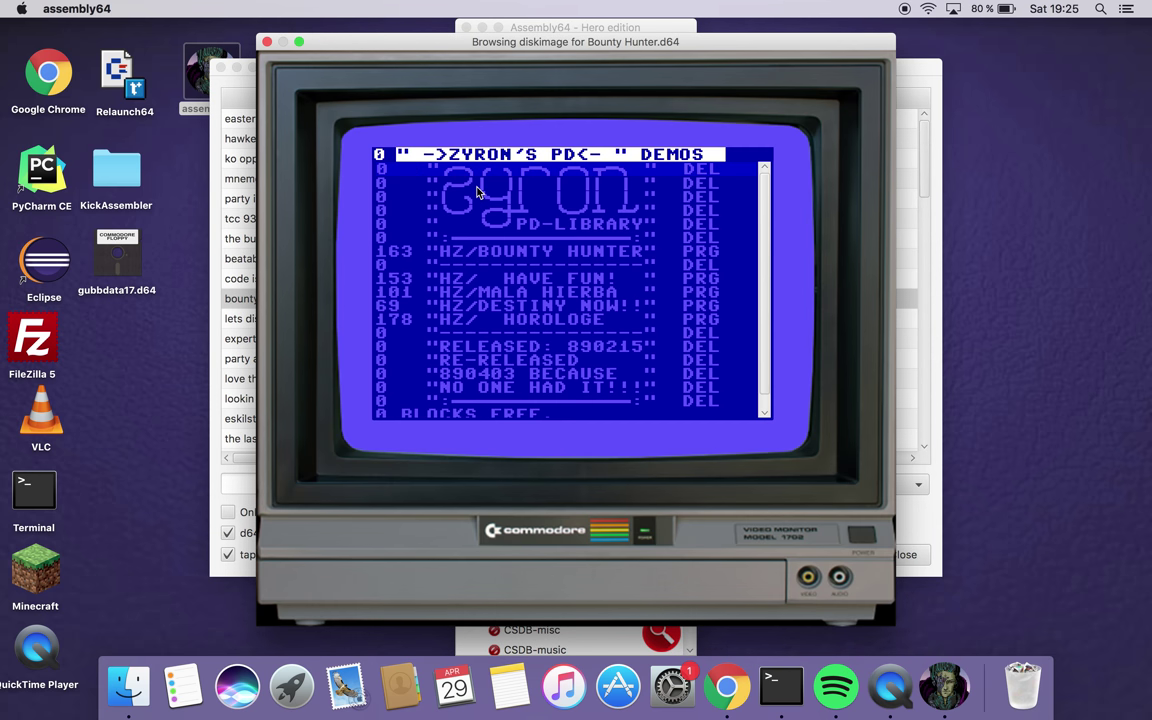
scroll(437, 248, down, 1)
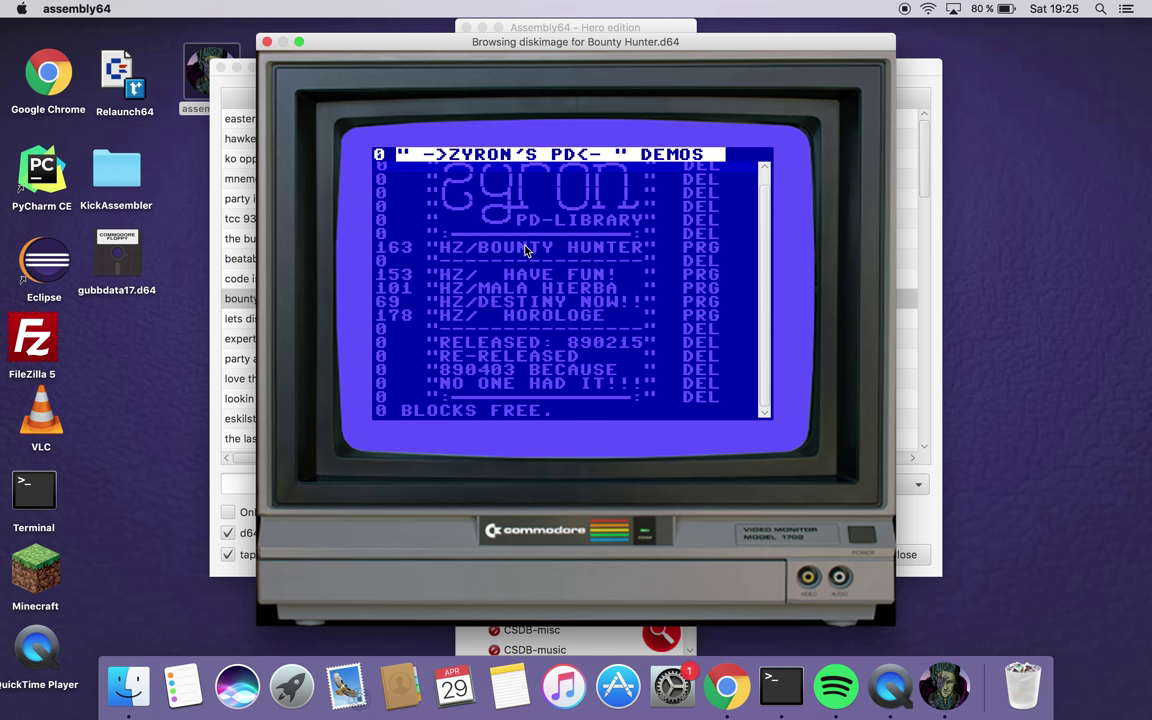
double_click(524, 248)
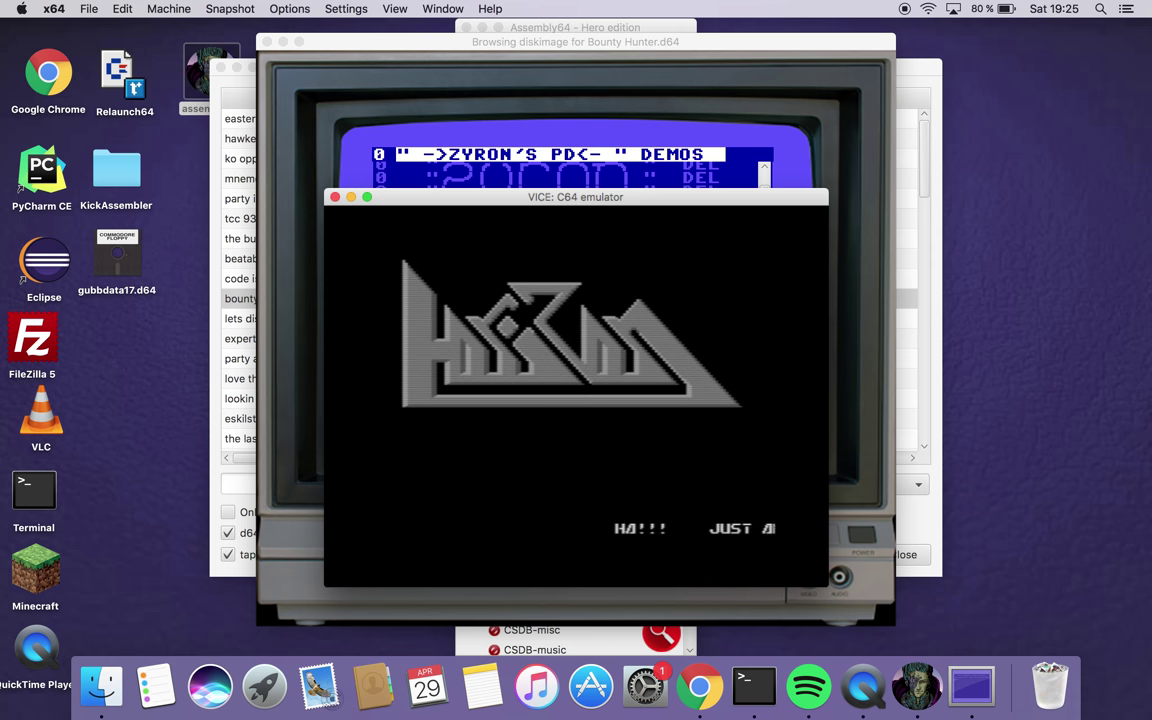
Quit the C64 emulator and close the disk image browser and the bounty hunter files window
click(335, 197)
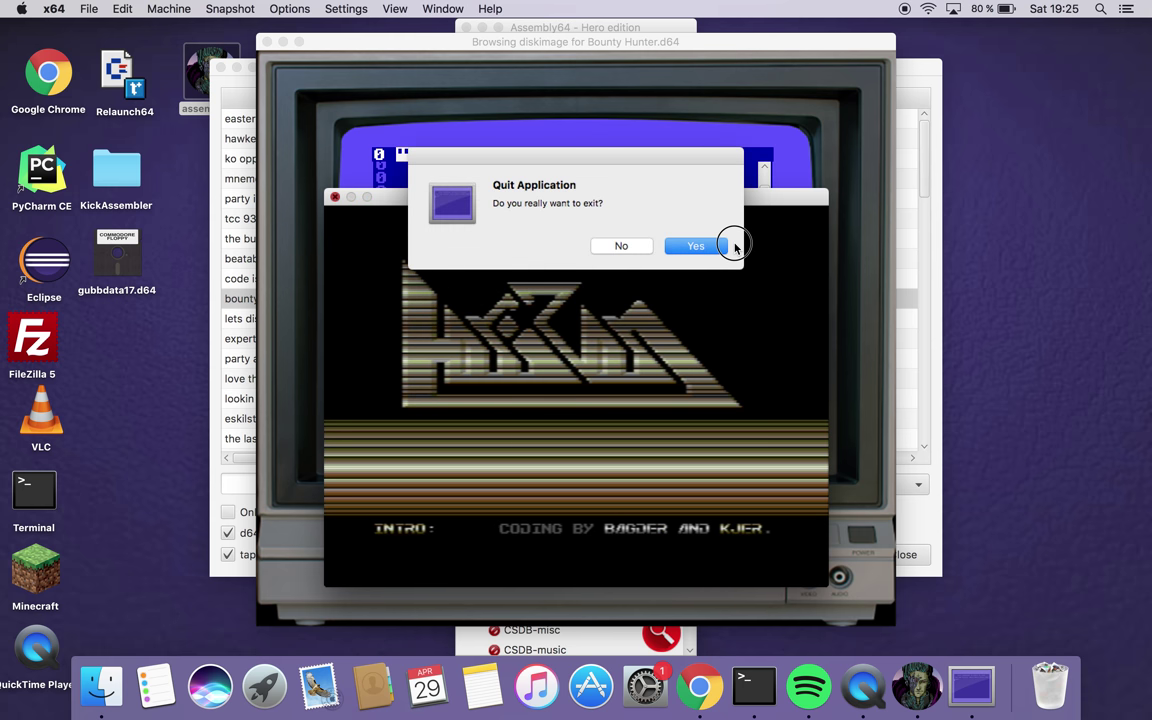
click(700, 246)
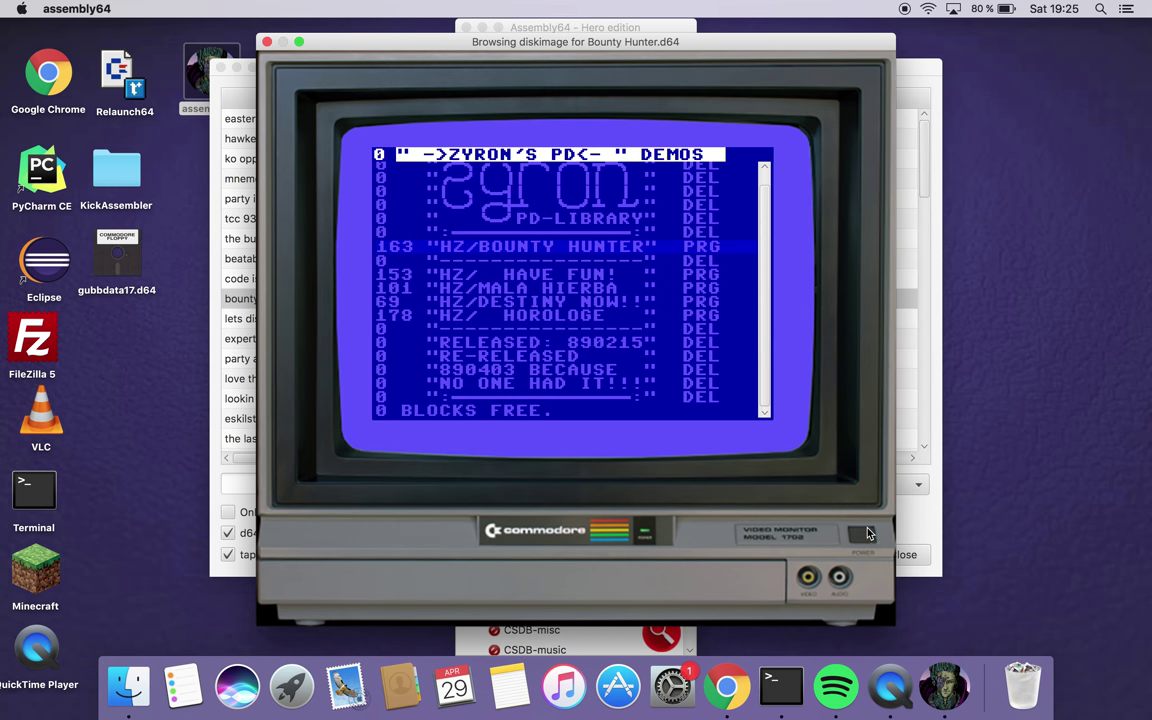
click(866, 533)
click(816, 470)
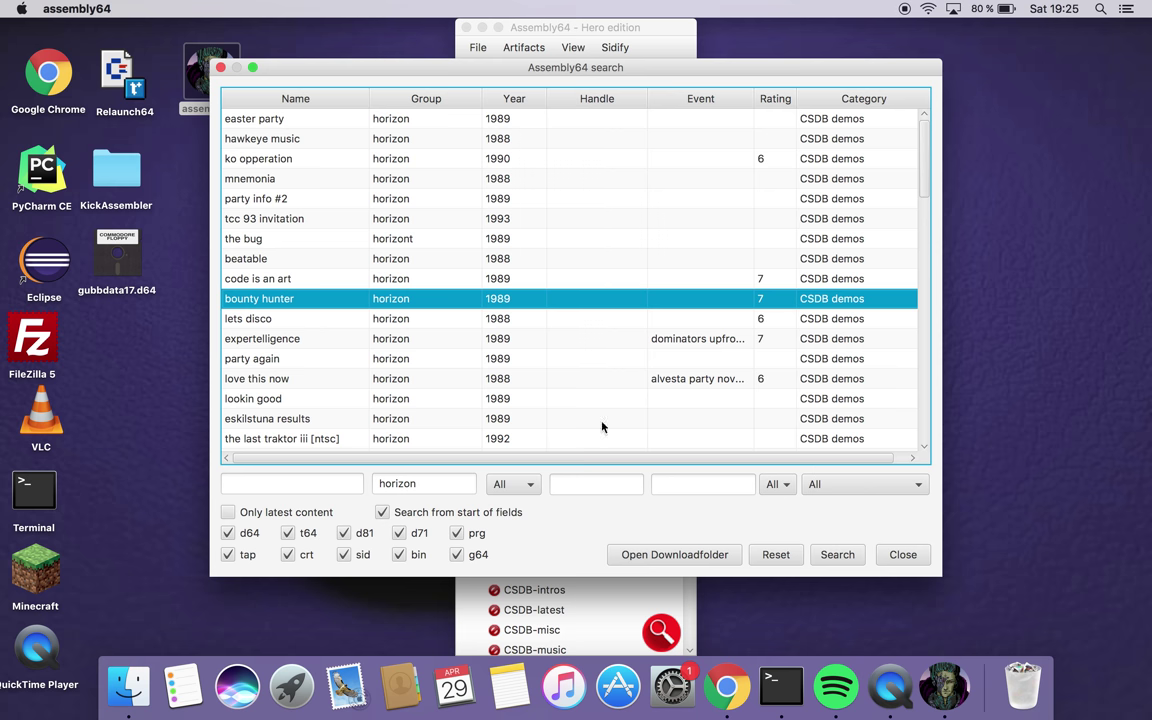
Download the bounty hunter release from the search results and open the download folder
right_click(267, 302)
click(295, 314)
click(672, 310)
click(692, 559)
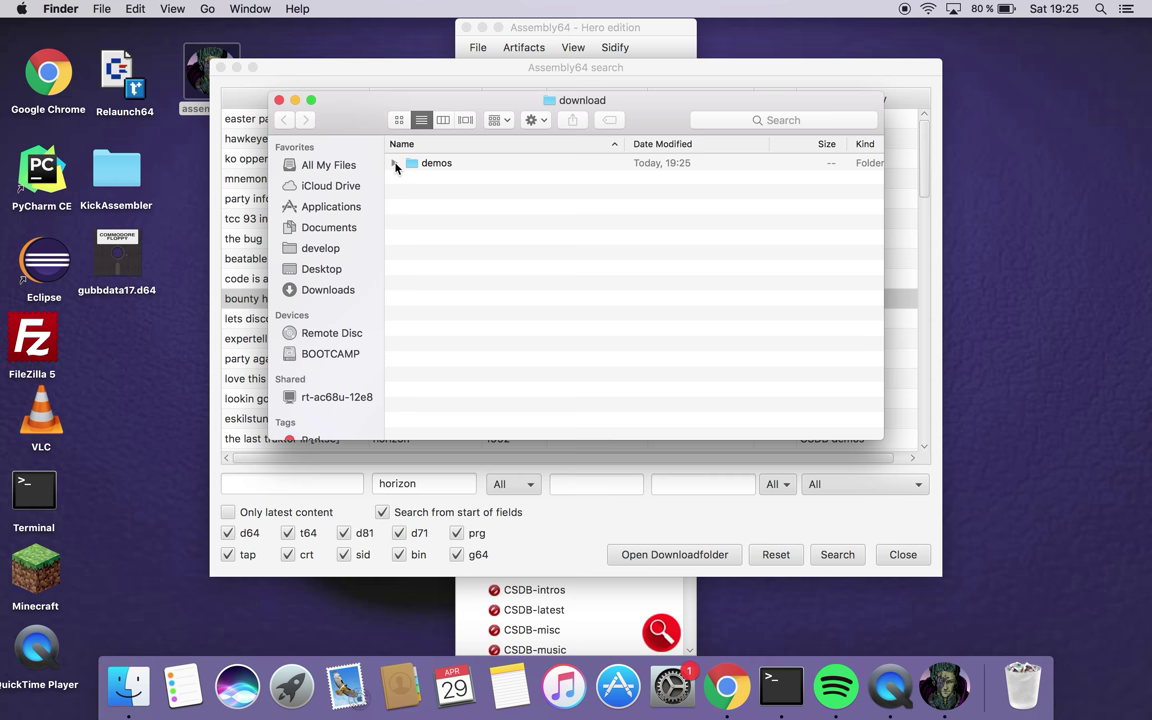
Expand the demos and bounty hunter folders and run the downloaded Bounty Hunter.d64 in the emulator
click(395, 164)
click(408, 178)
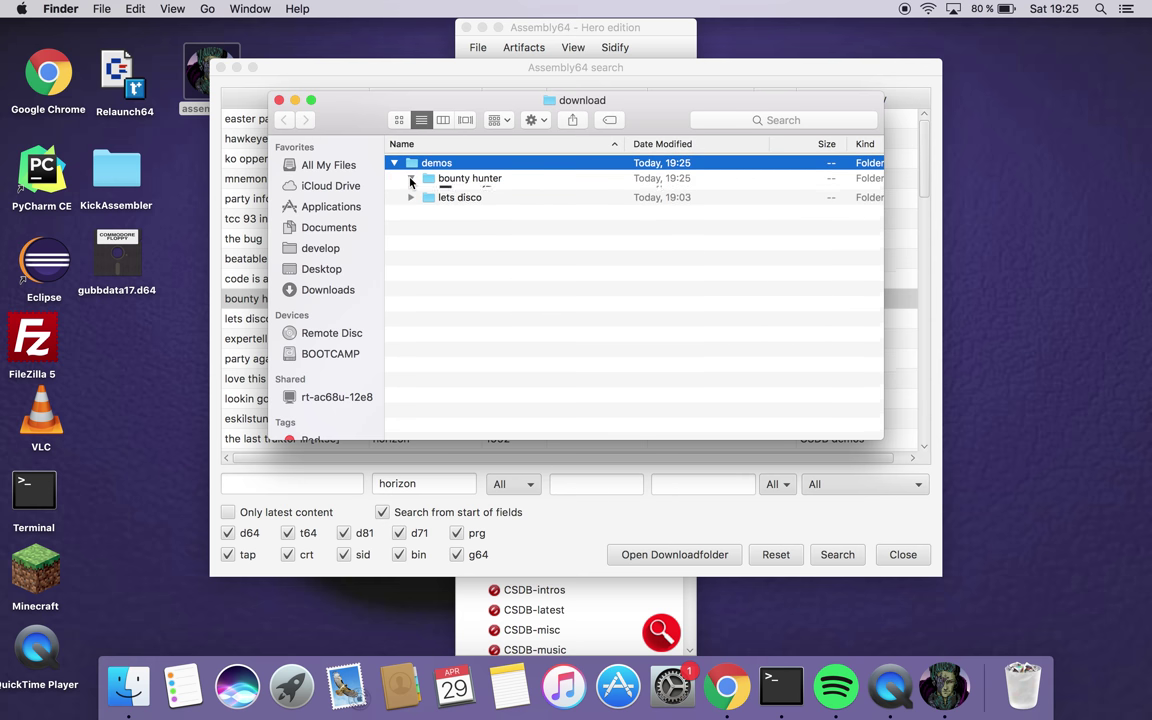
click(477, 195)
double_click(477, 195)
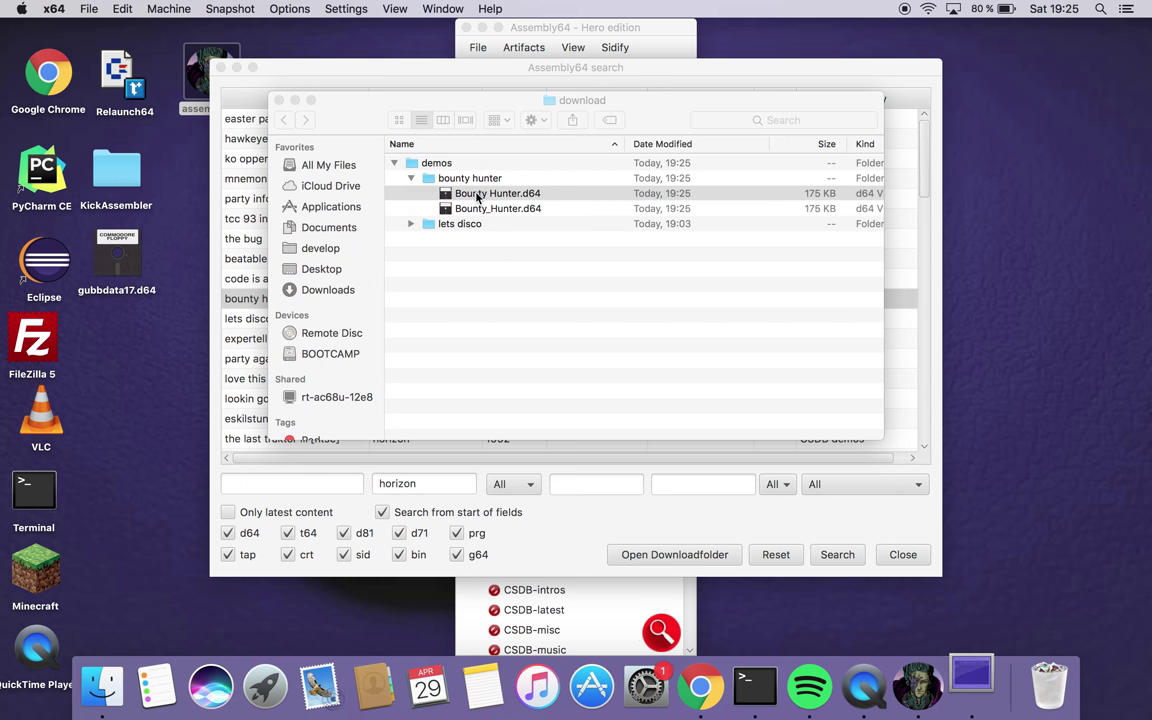
Quit the C64 emulator and close the download folder and search windows
click(335, 197)
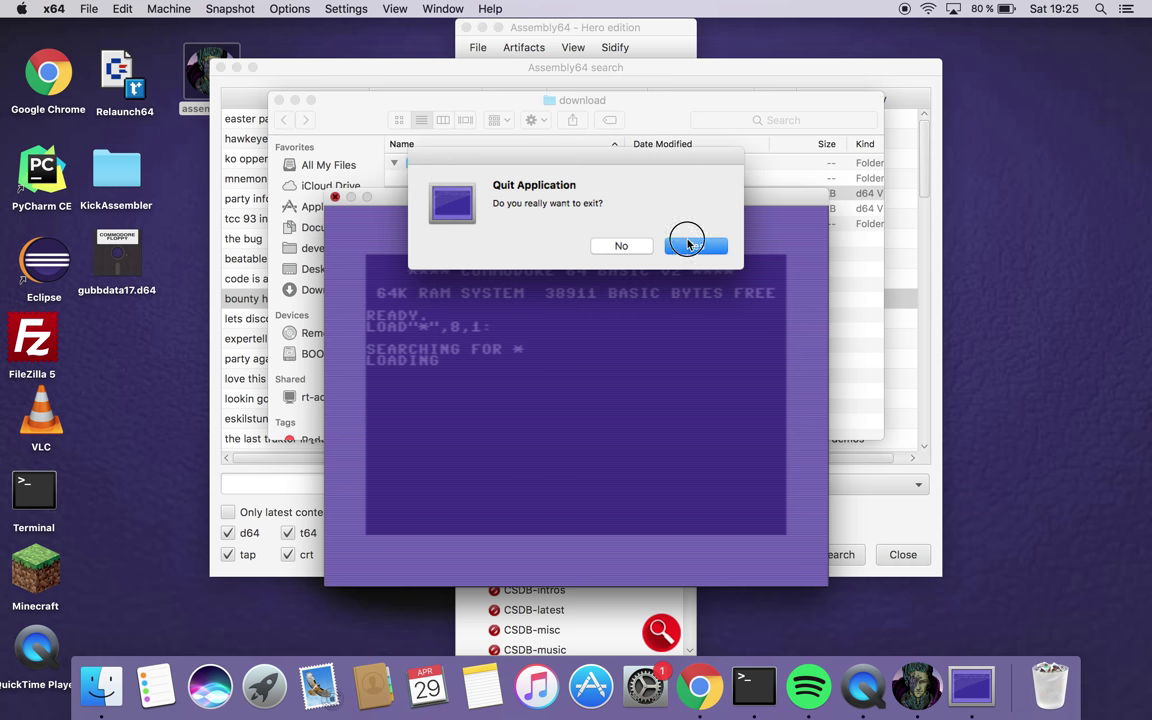
click(683, 245)
click(280, 100)
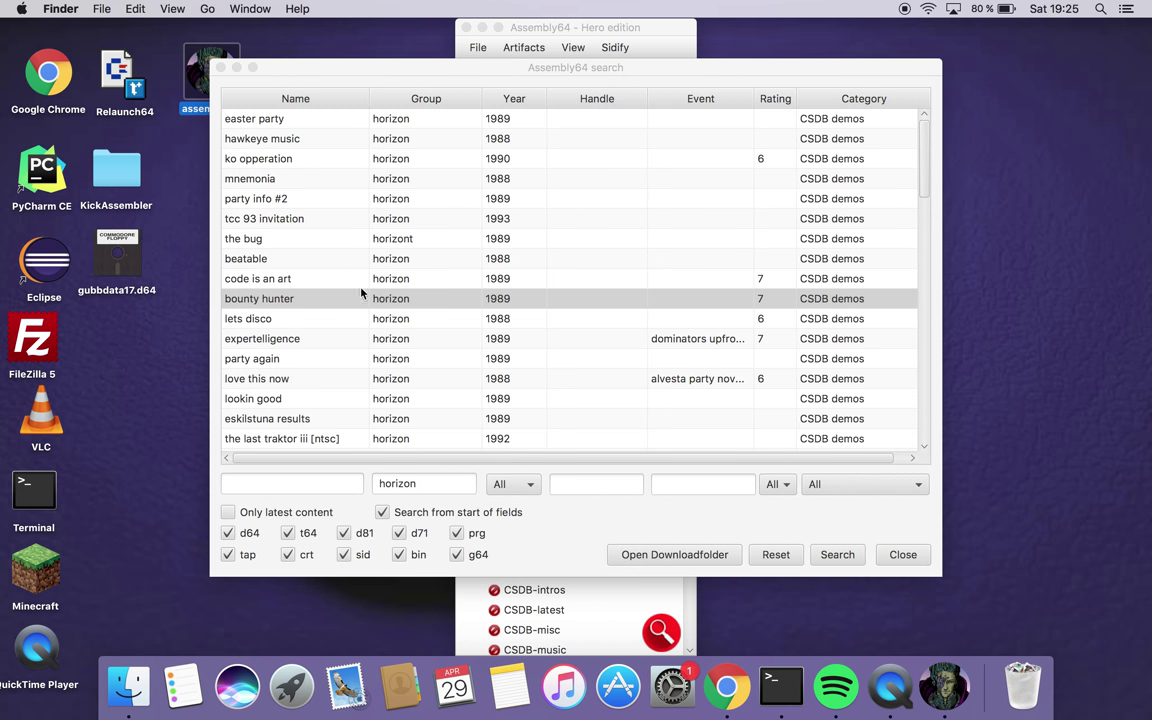
click(318, 486)
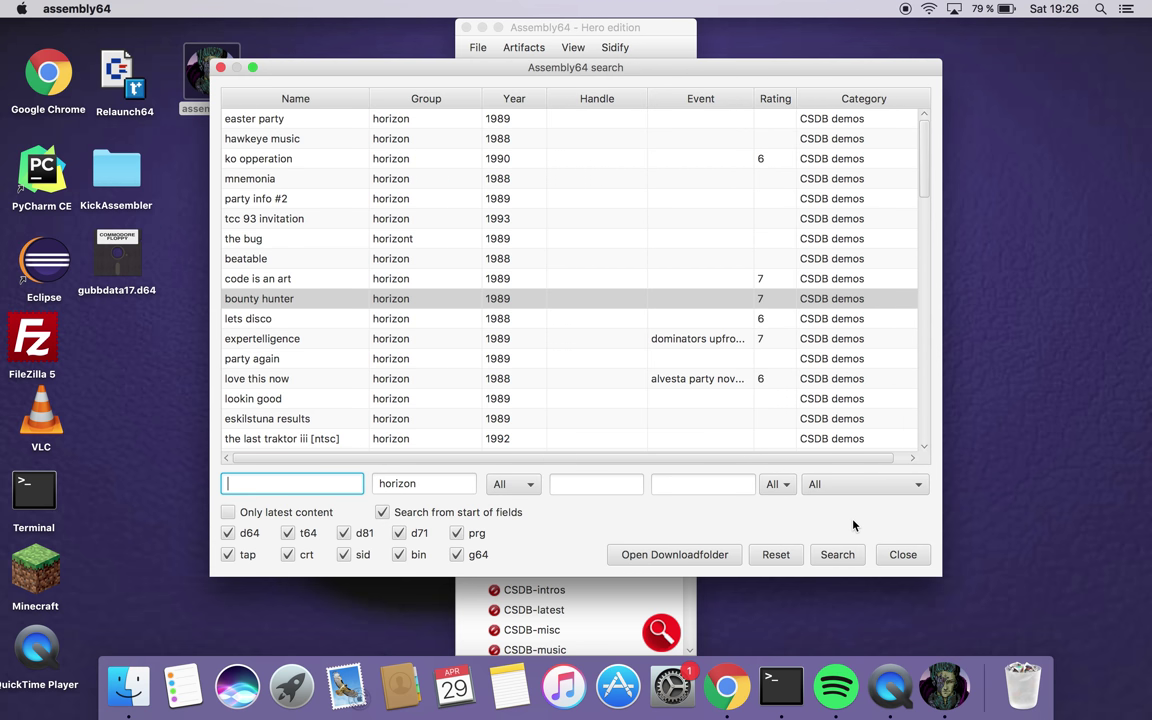
click(914, 556)
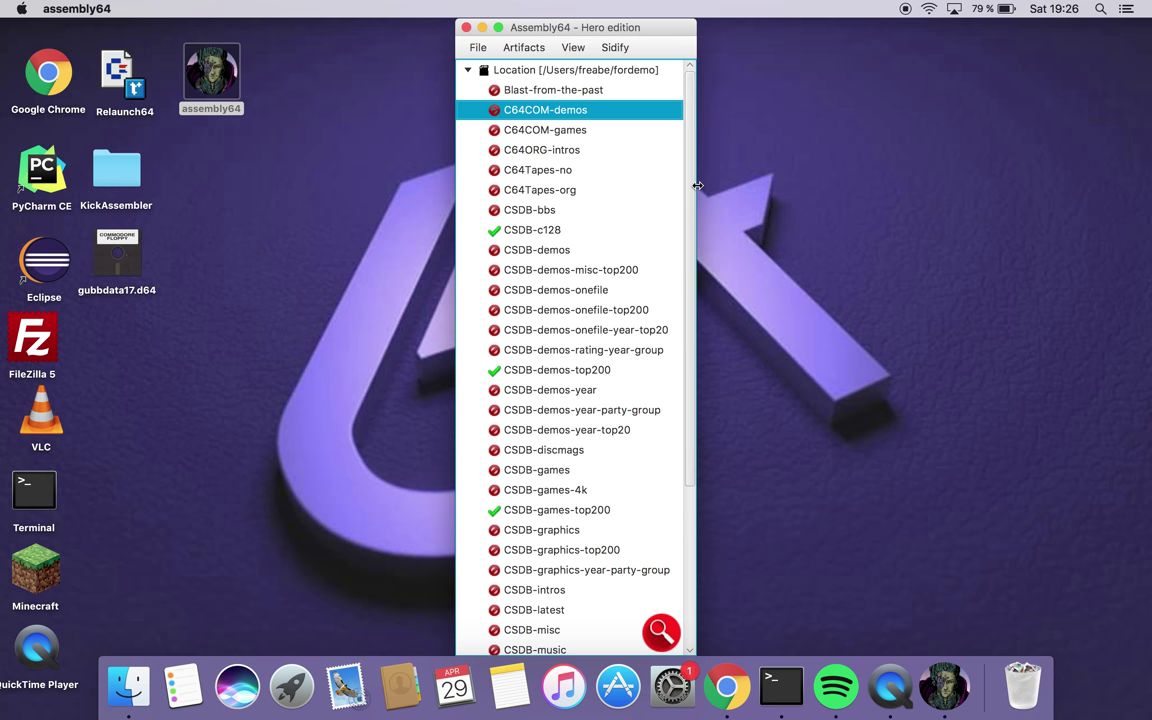
Open the Sidify player and delete the 20cc playlist
click(622, 49)
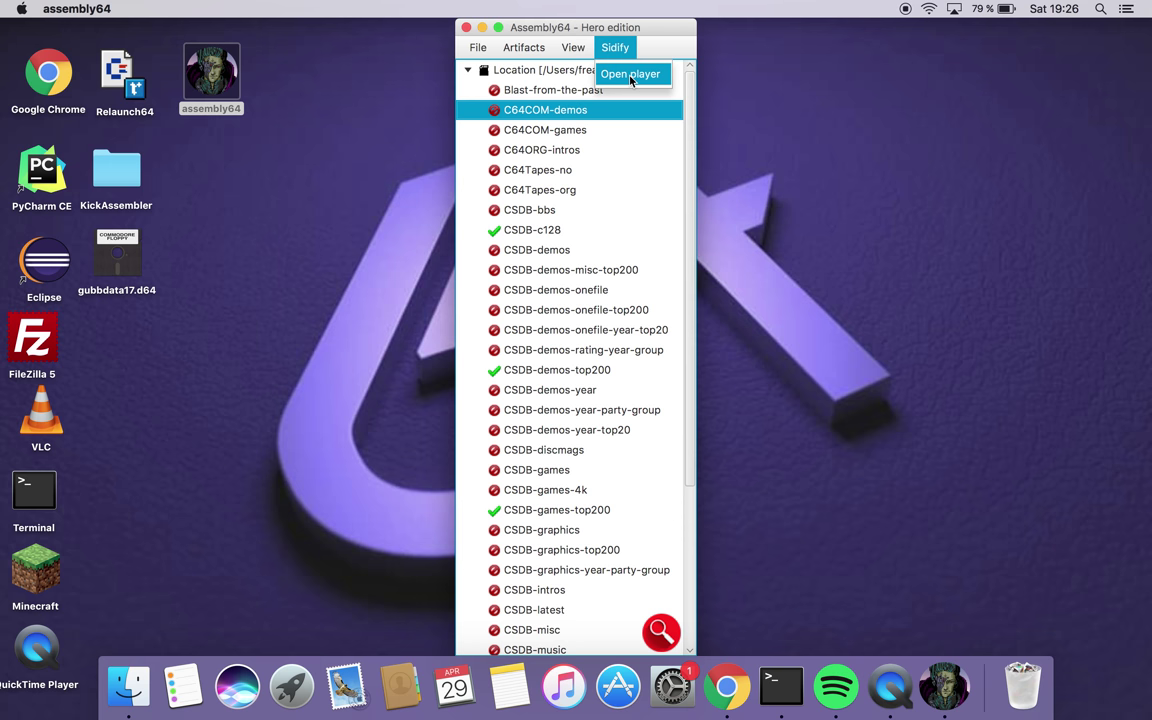
click(631, 78)
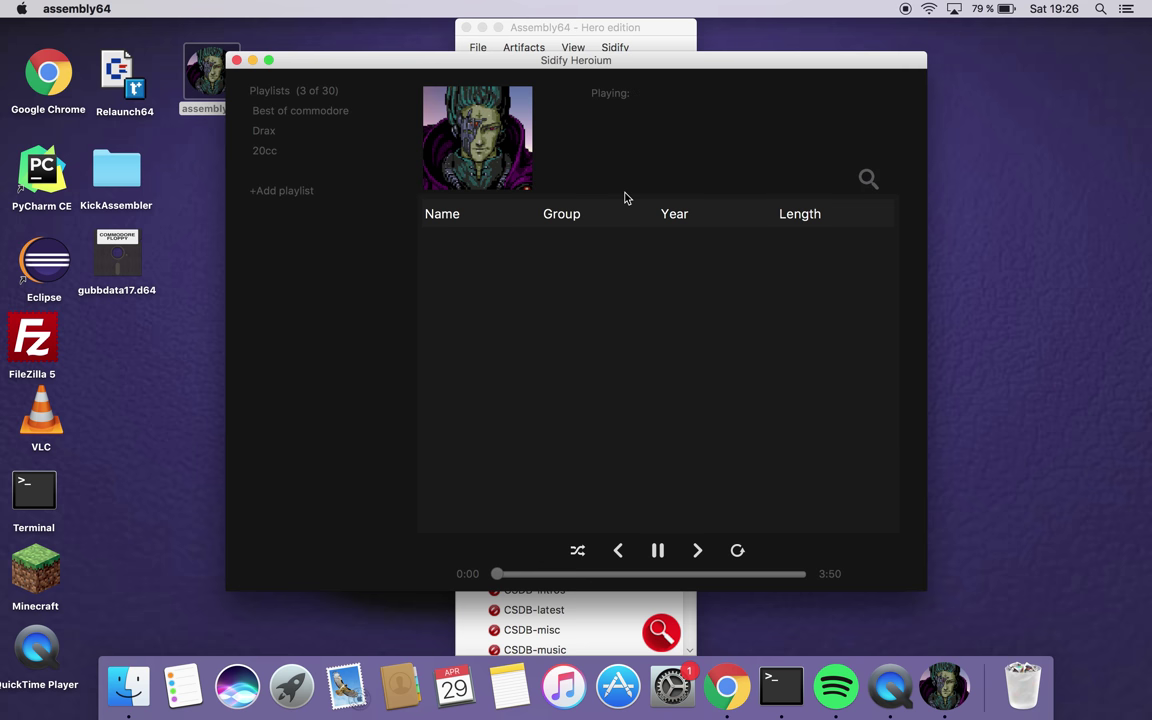
click(262, 152)
right_click(263, 154)
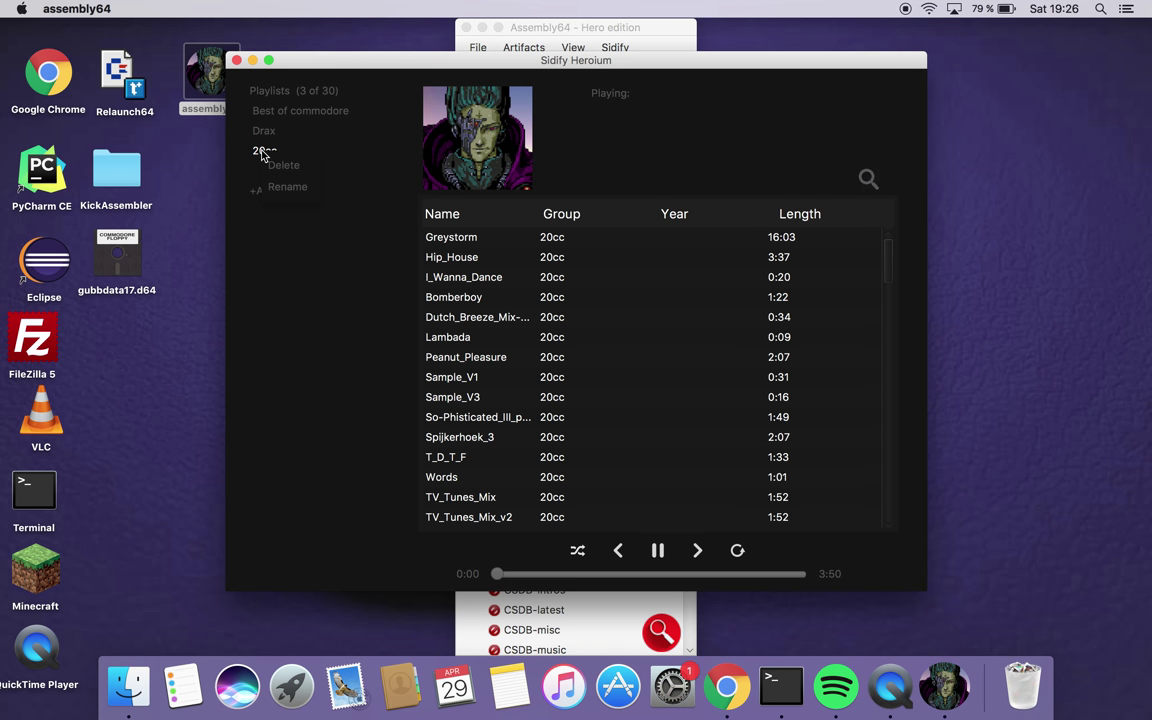
click(286, 165)
Search the Sidify music collection for fegolhuzz
click(867, 179)
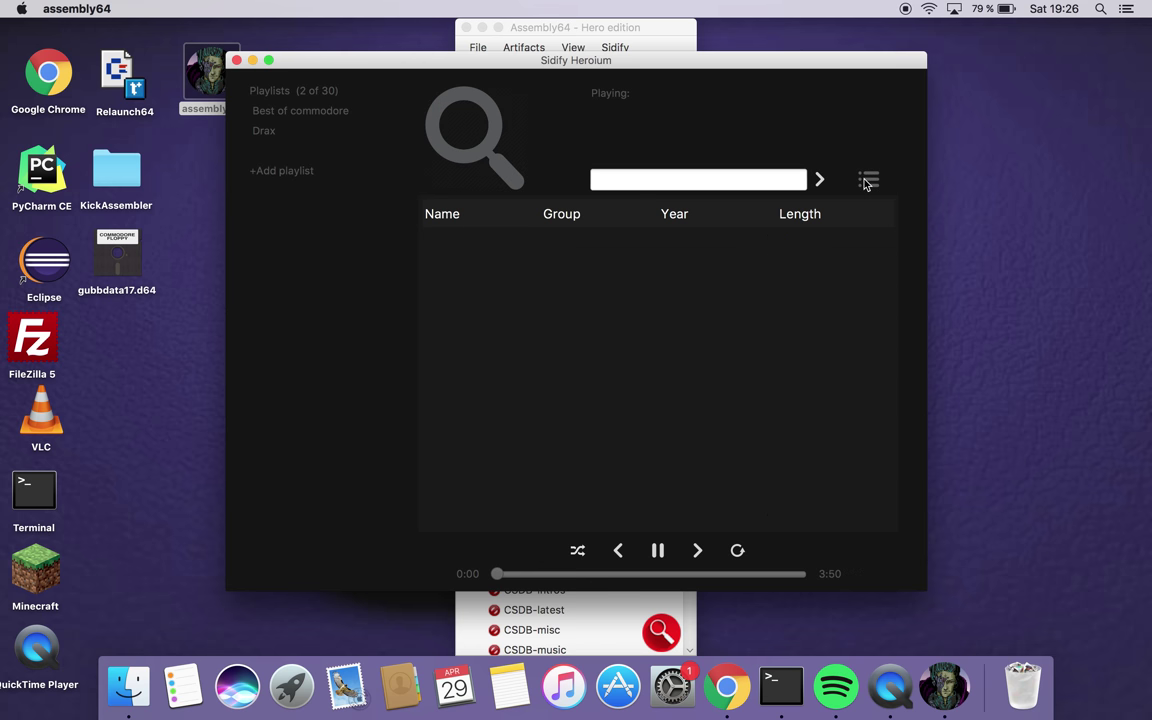
click(660, 178)
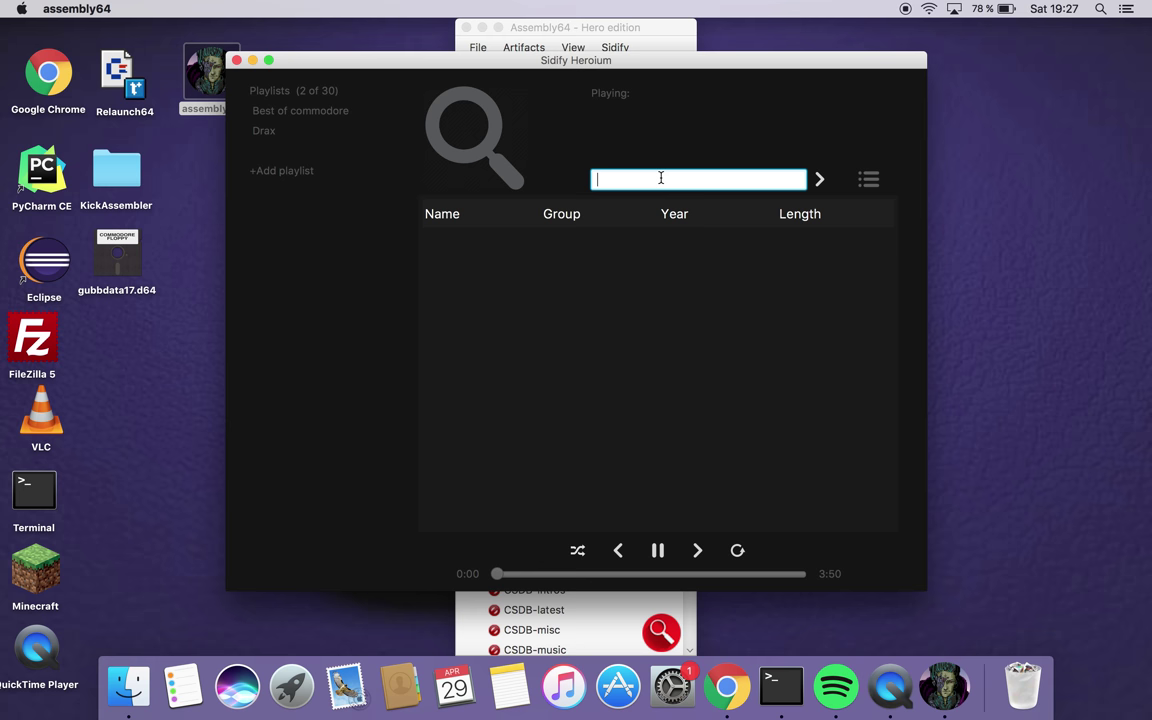
text(fegolhuzz)
key(Return)
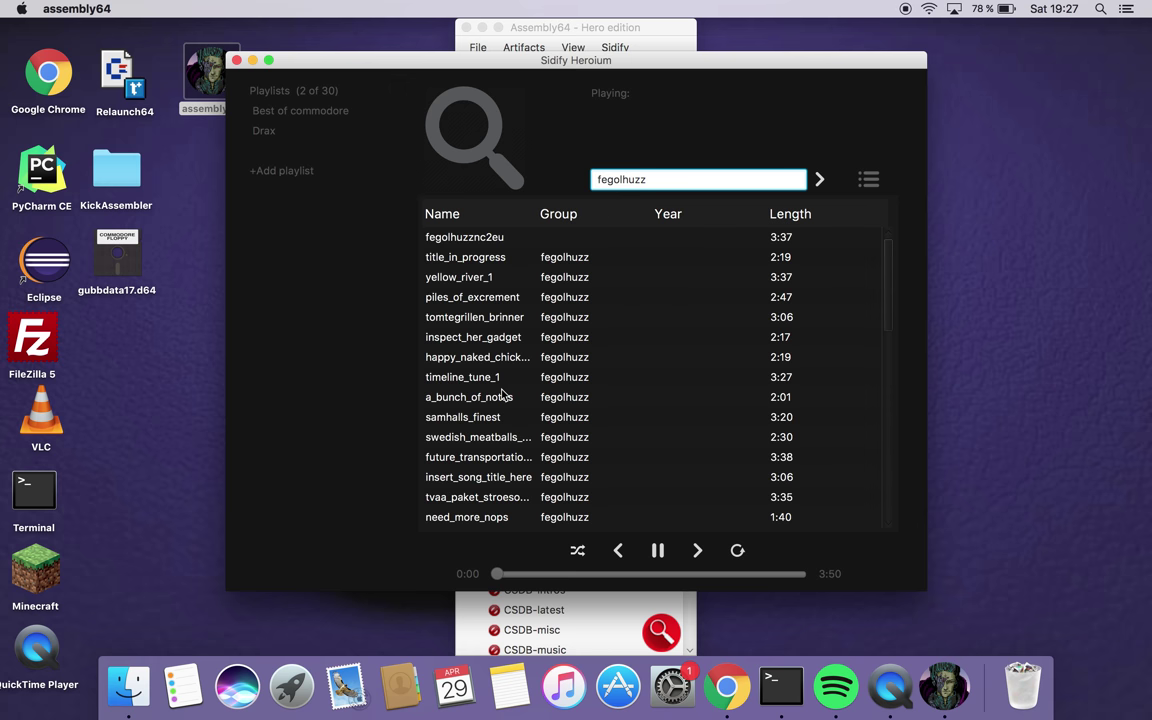
Find the tune boten_anna in the fegolhuzz results and play it
scroll(503, 396, down, 15)
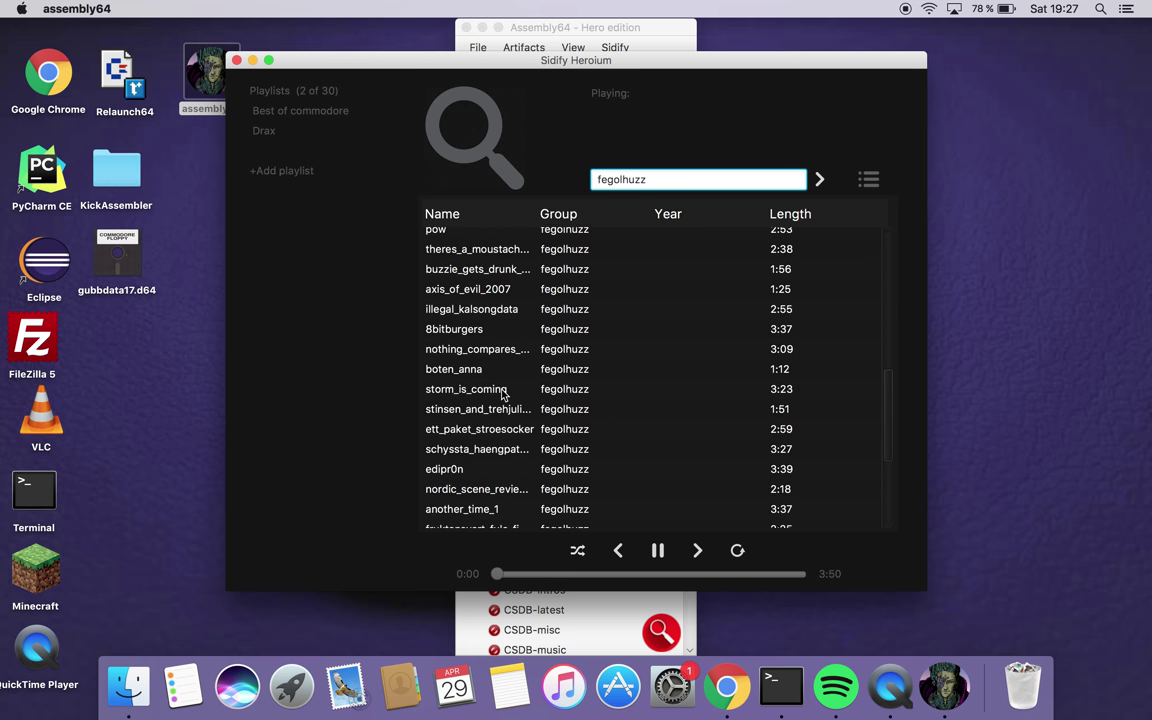
scroll(503, 396, down, 2)
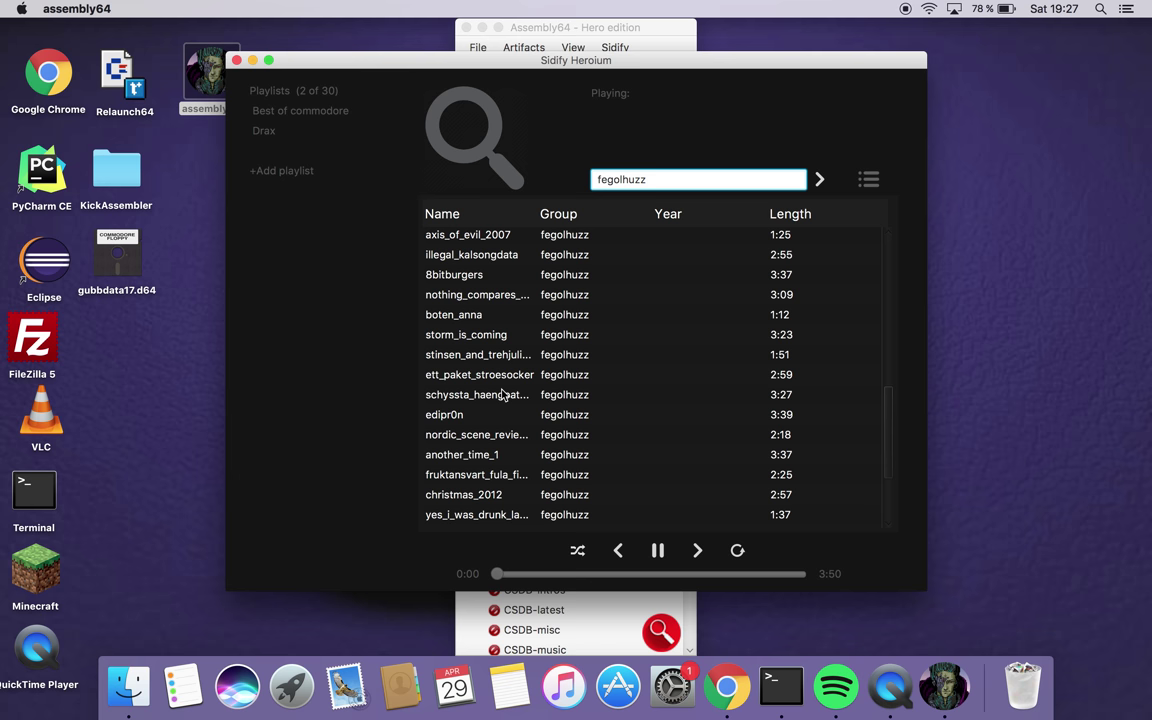
double_click(476, 318)
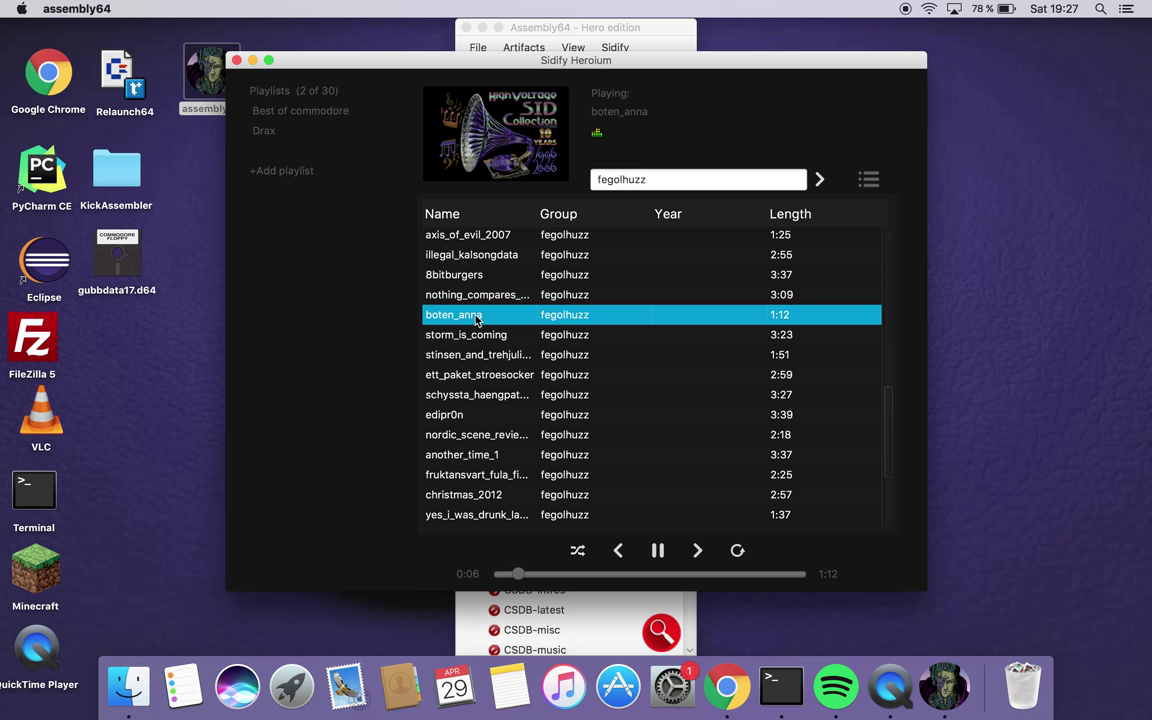
Look through the remaining fegolhuzz results and pause the tune boten_anna
scroll(477, 318, down, 3)
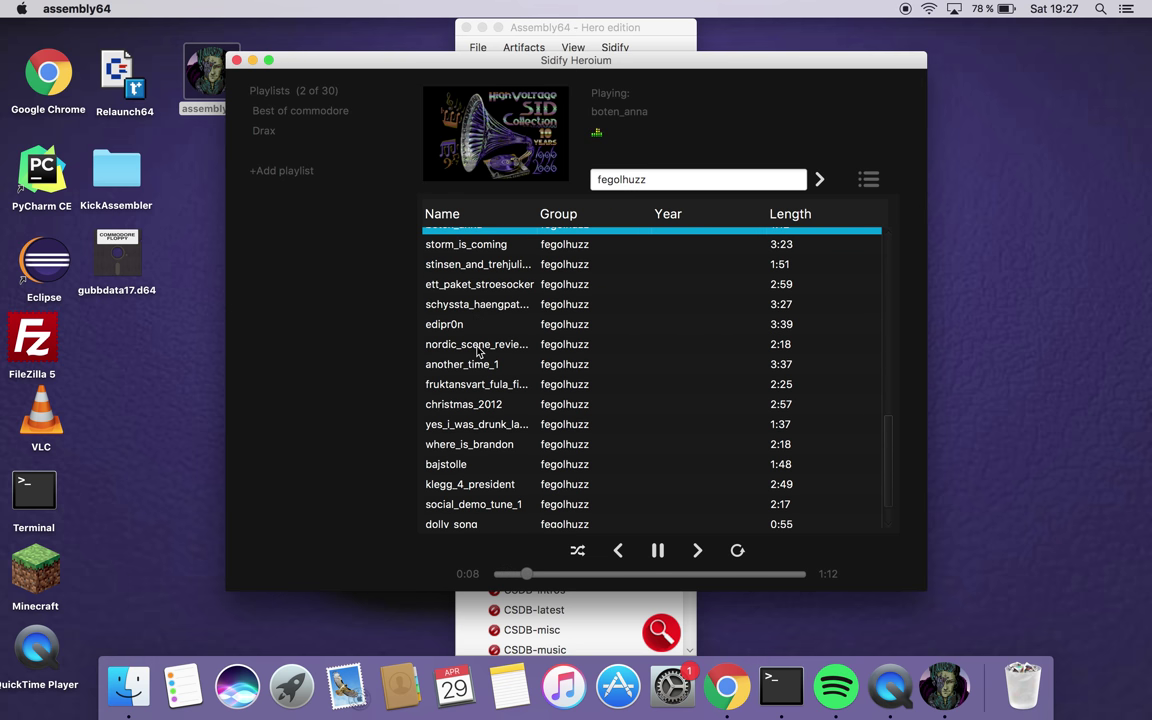
scroll(477, 350, down, 1)
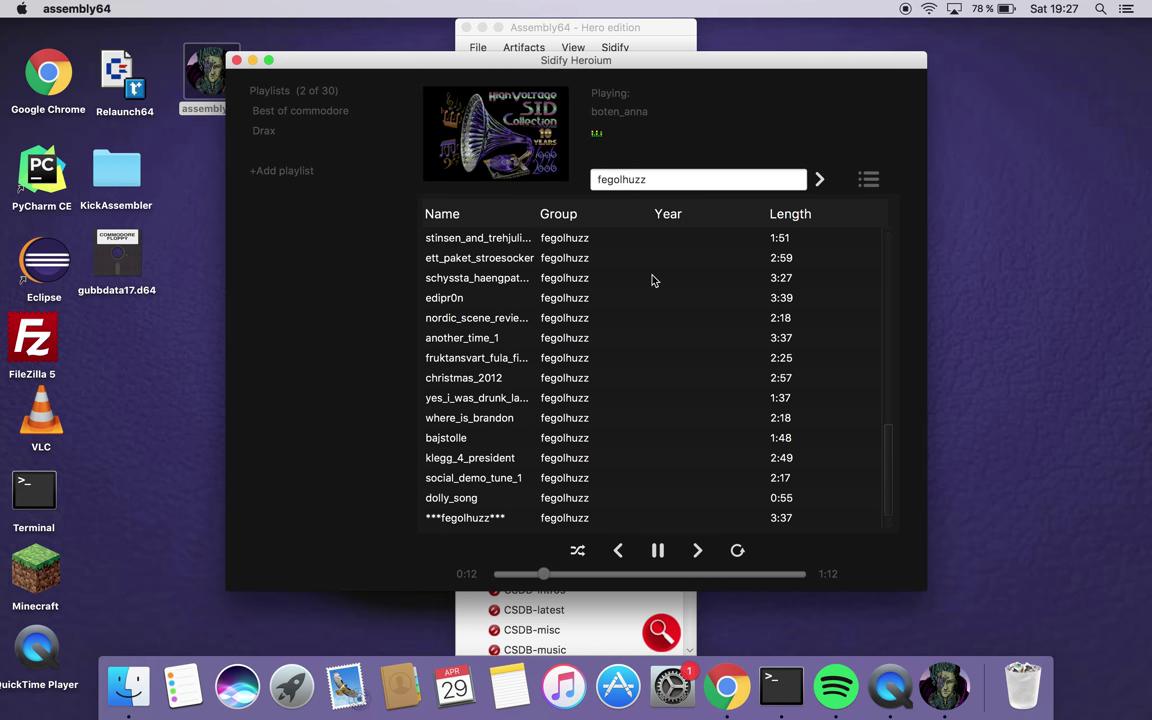
click(658, 550)
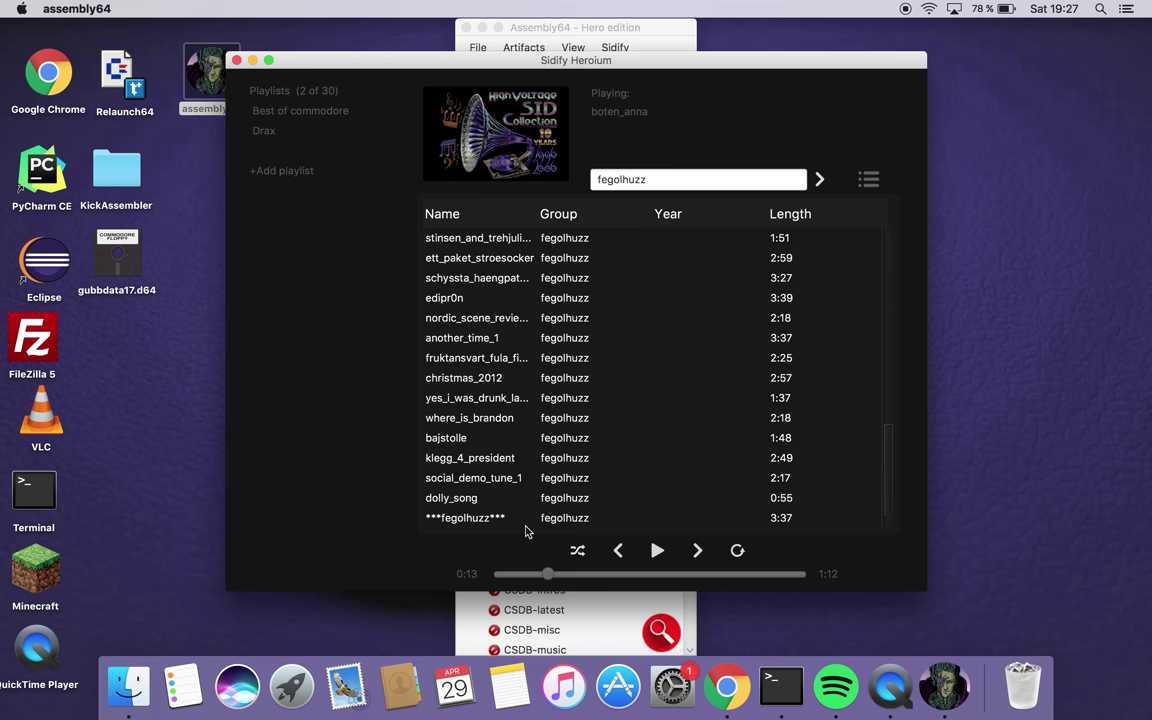
Add all songs from the fegolhuzz search results to a new playlist named fegolhuzz
click(463, 519)
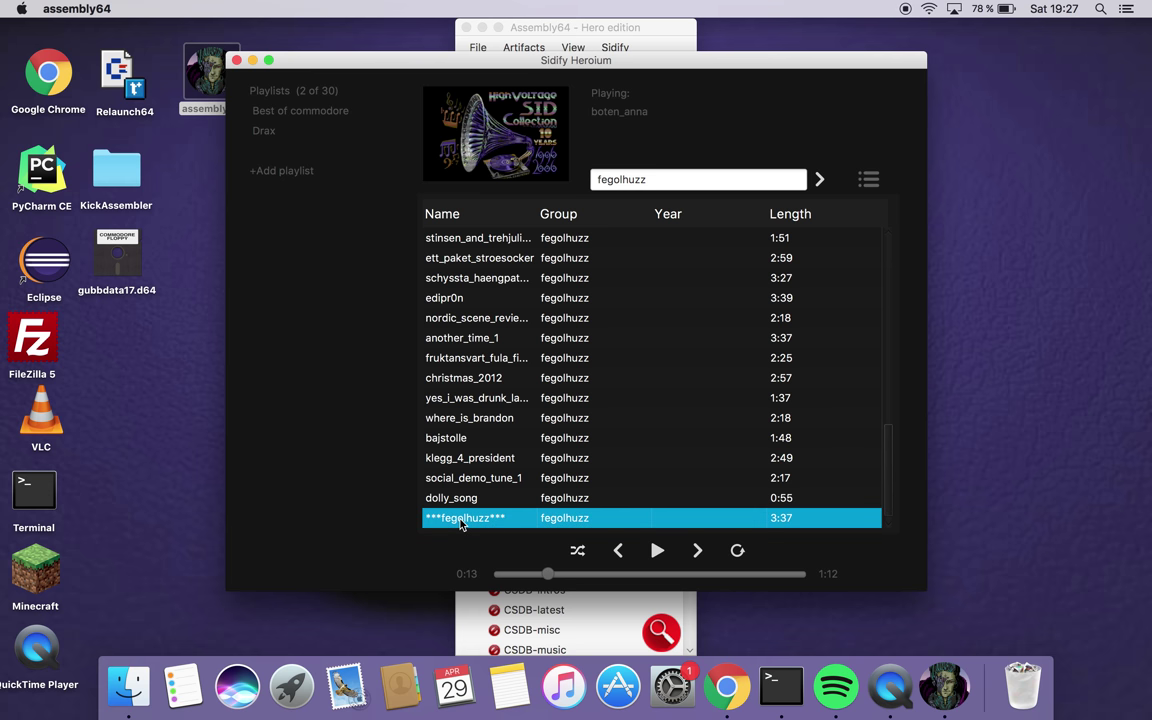
right_click(462, 521)
mouse_move(533, 534)
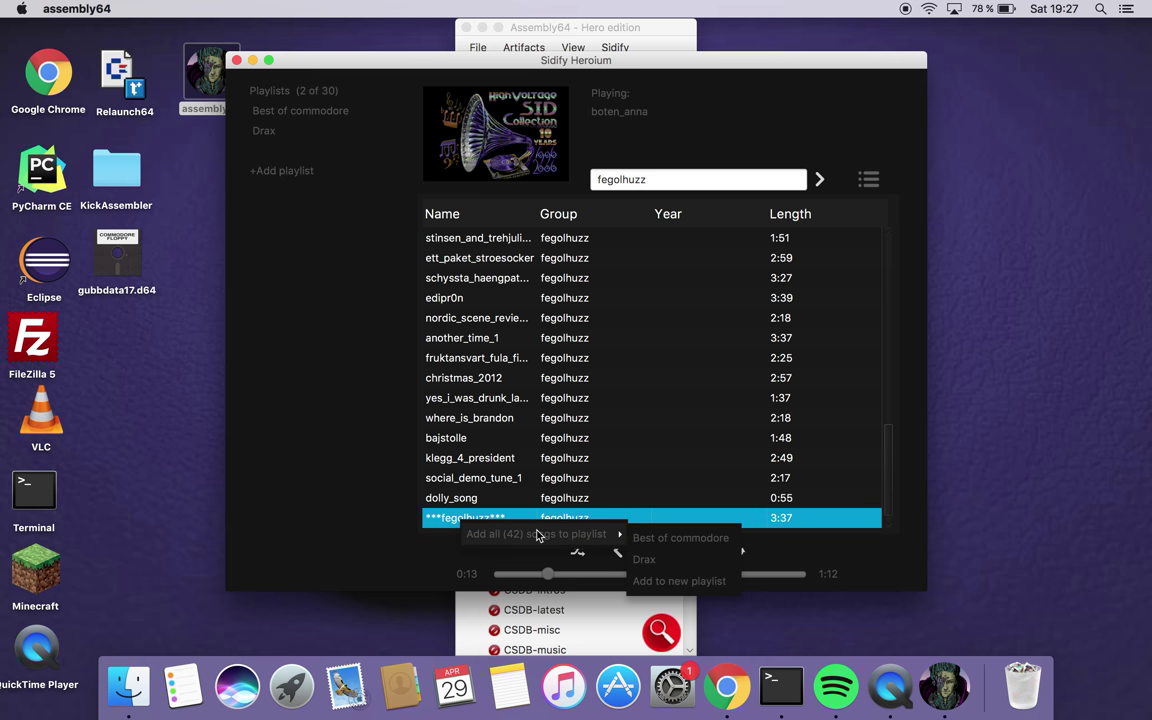
click(657, 581)
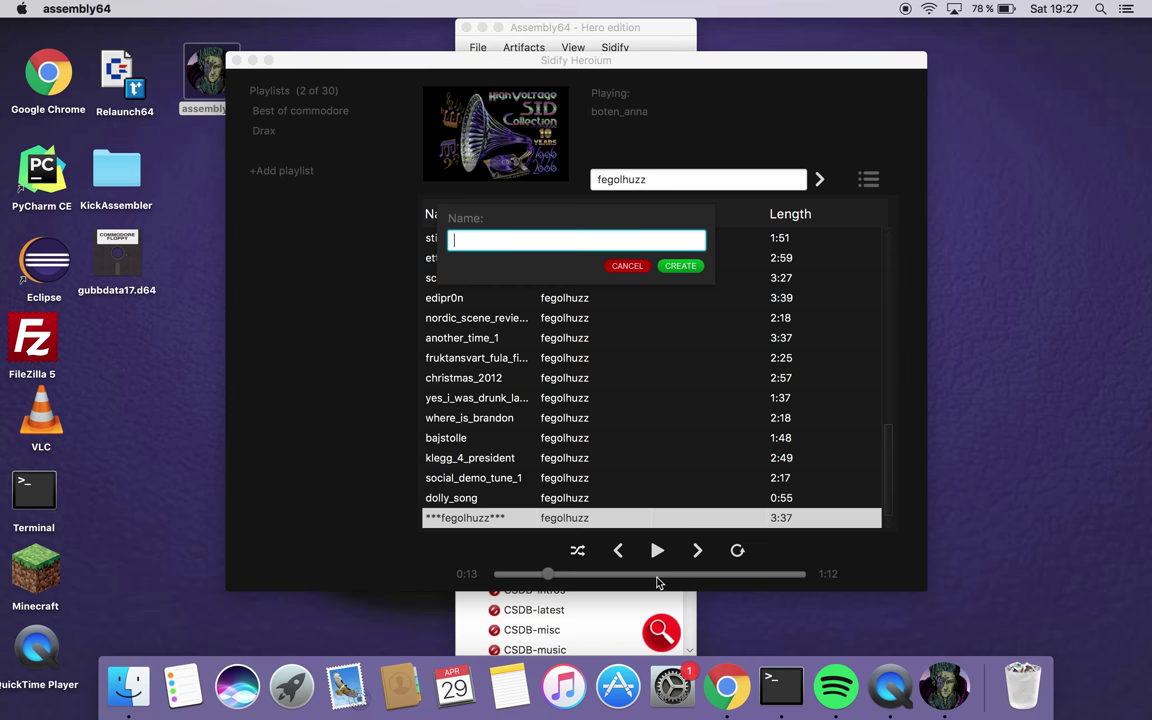
text(fegolhuzz)
click(683, 264)
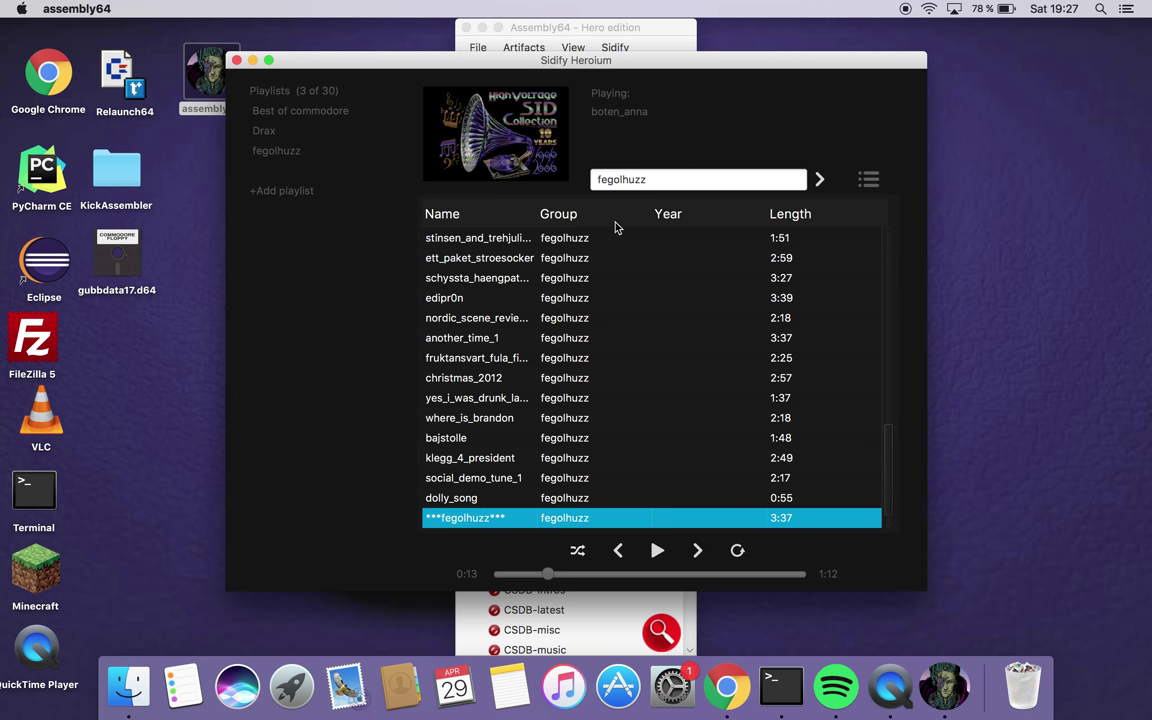
Play Samhalls_Finest from the fegolhuzz playlist and pause it
click(265, 157)
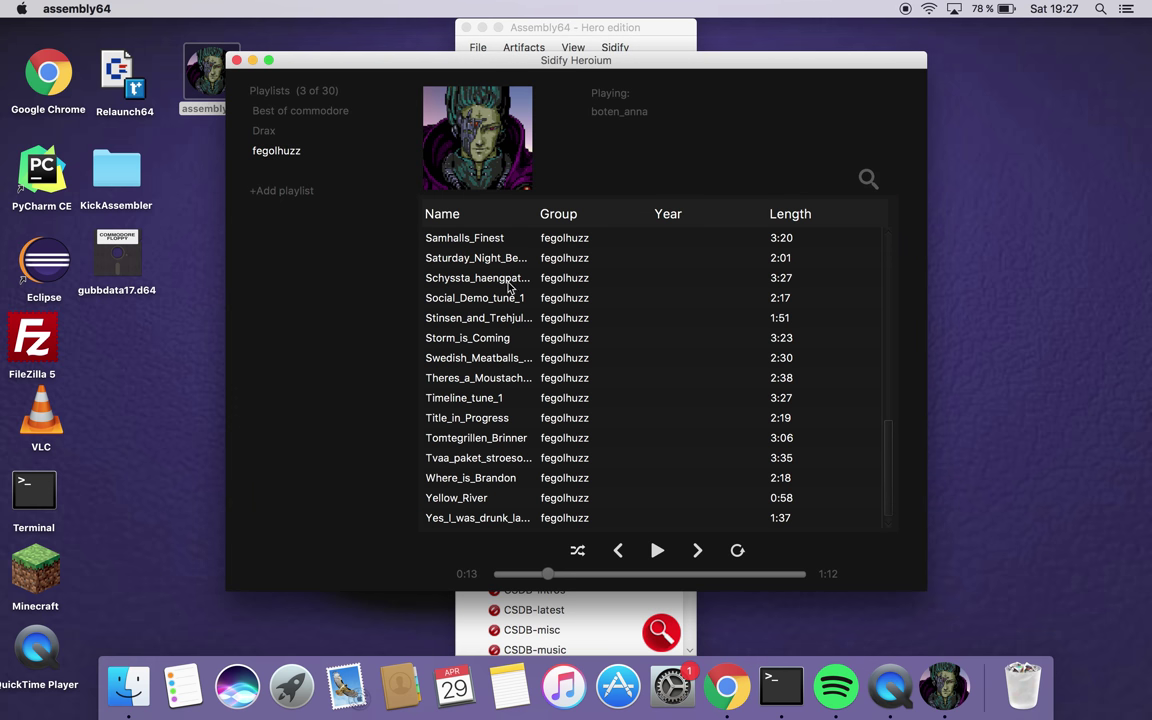
double_click(500, 240)
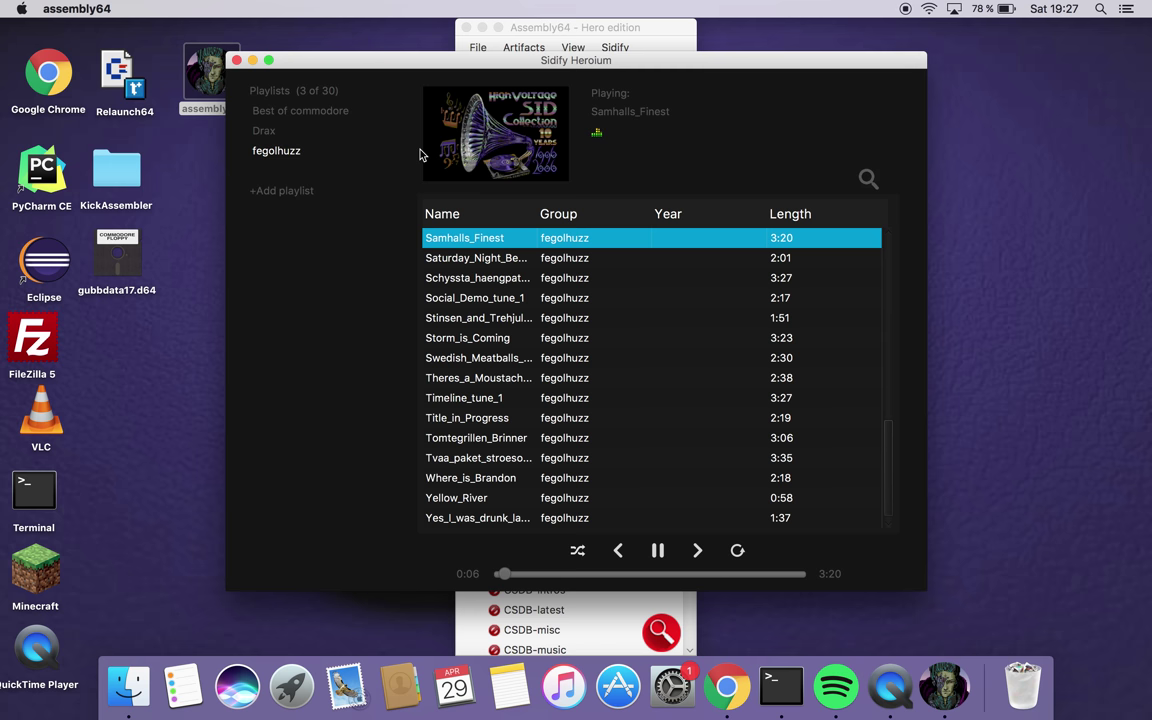
click(660, 550)
Browse the songs in the Best of commodore playlist and close the Sidify player
click(310, 113)
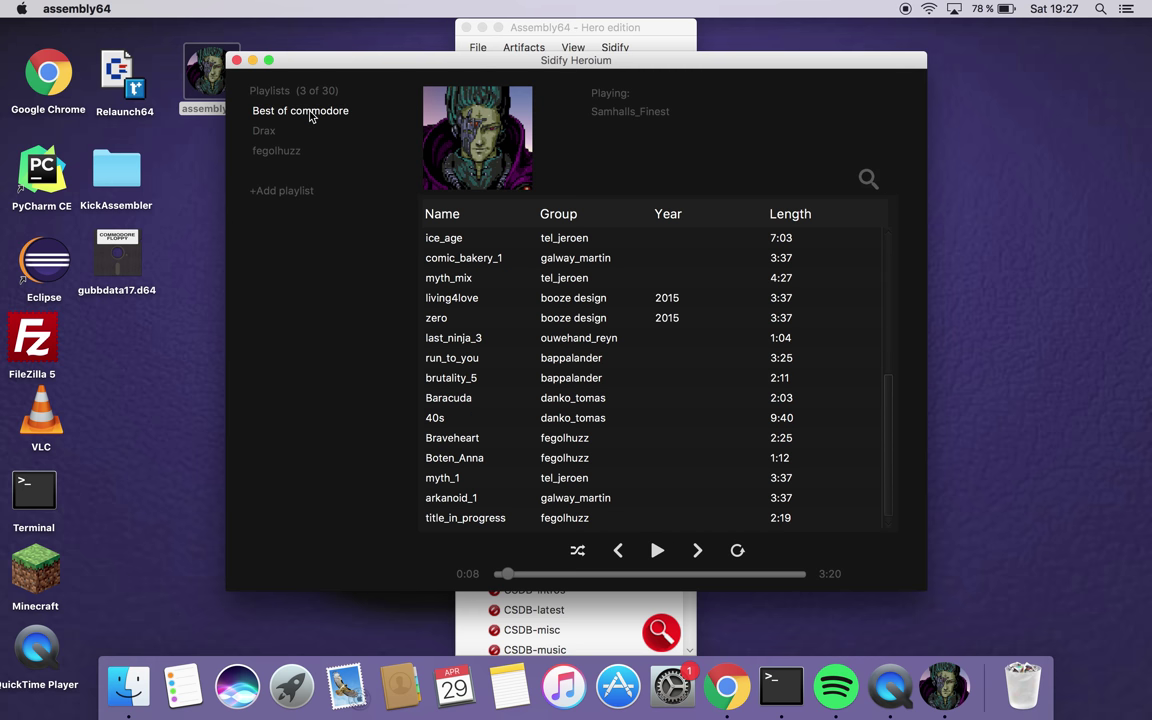
scroll(497, 250, up, 5)
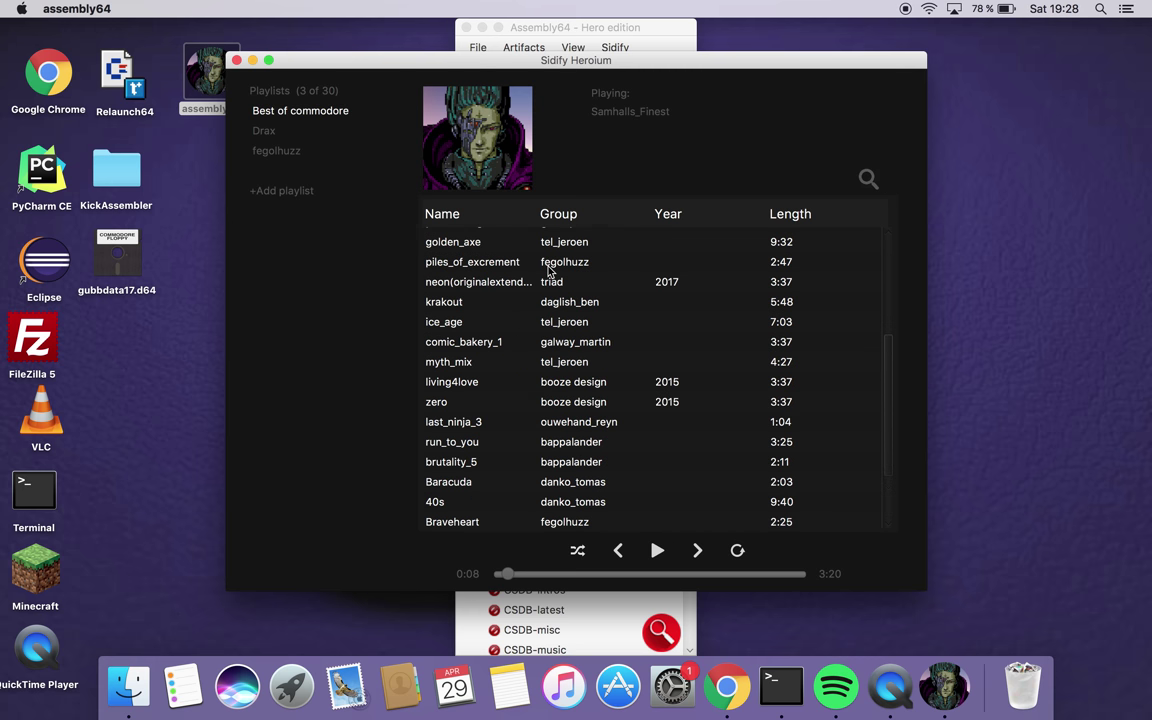
scroll(672, 357, down, 1)
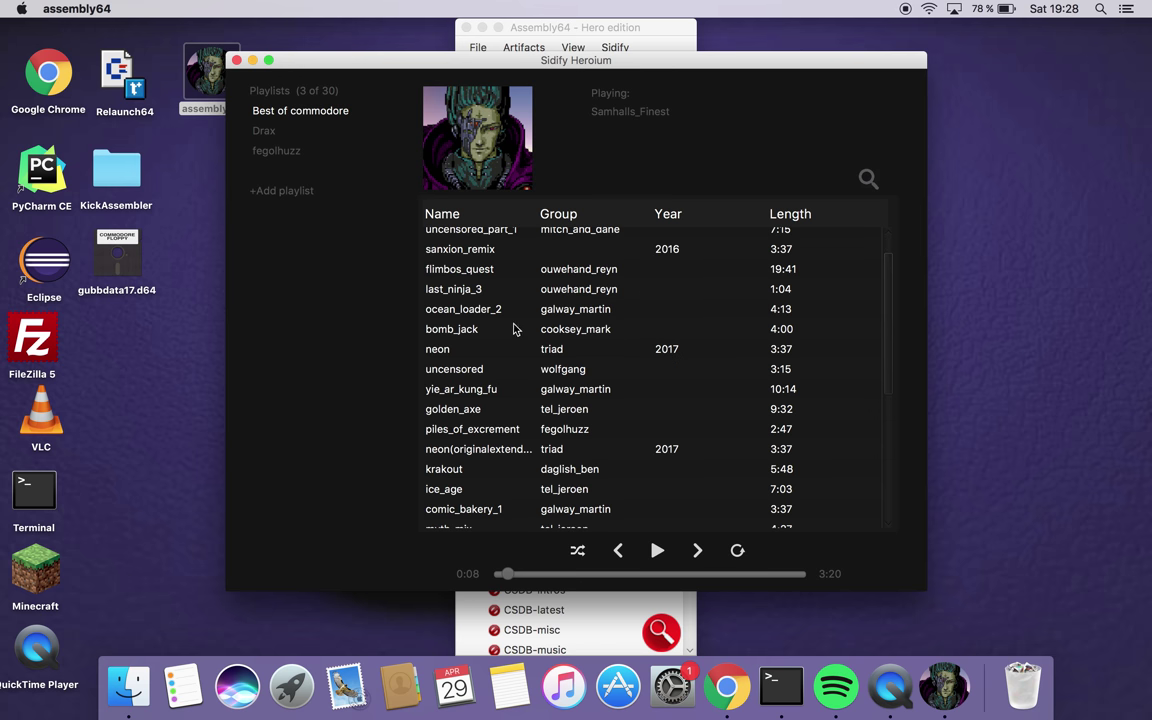
scroll(478, 294, down, 2)
scroll(478, 298, up, 3)
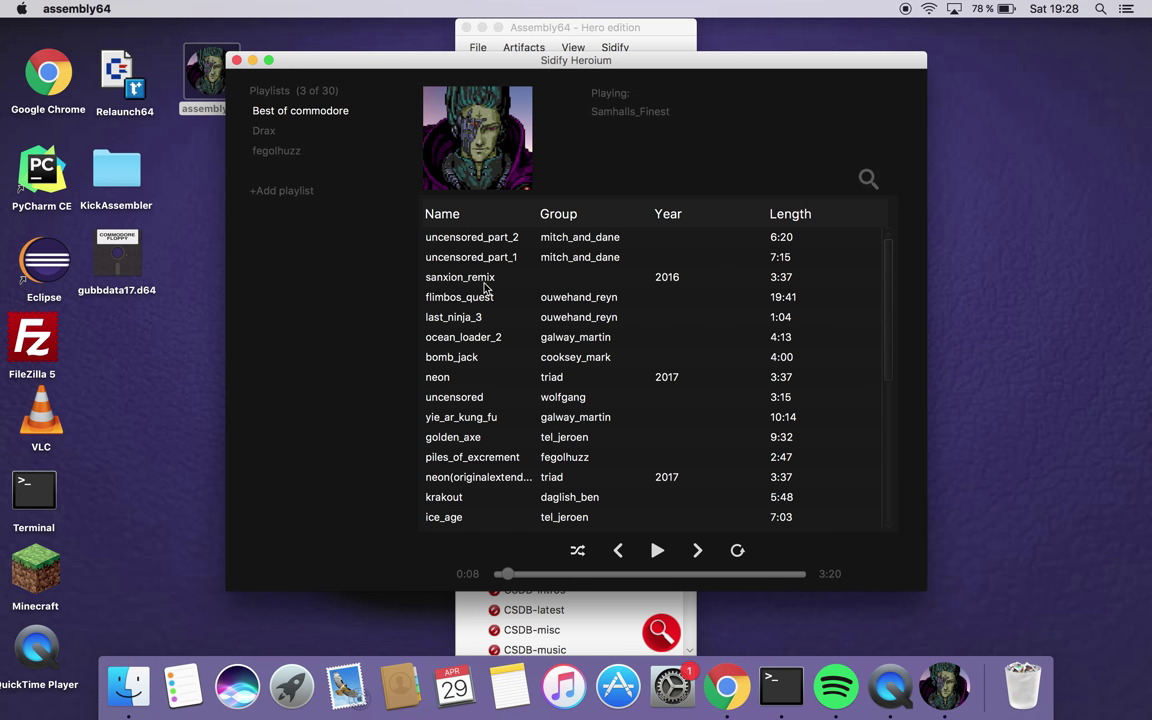
click(237, 62)
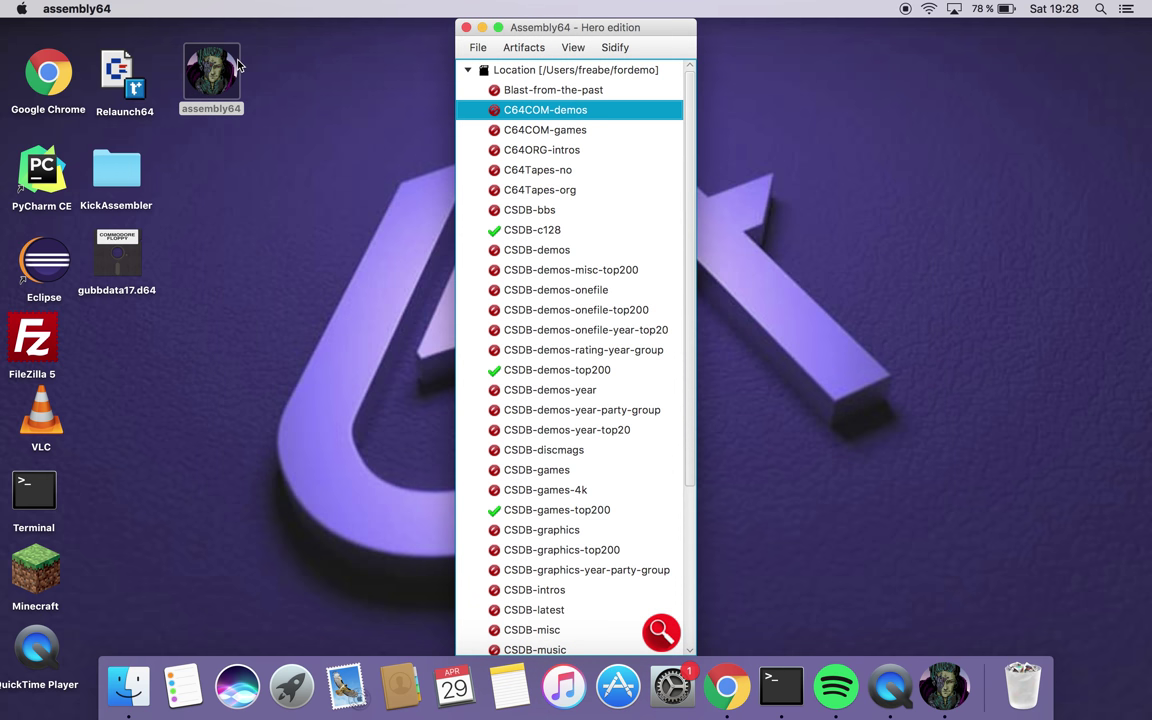
click(582, 50)
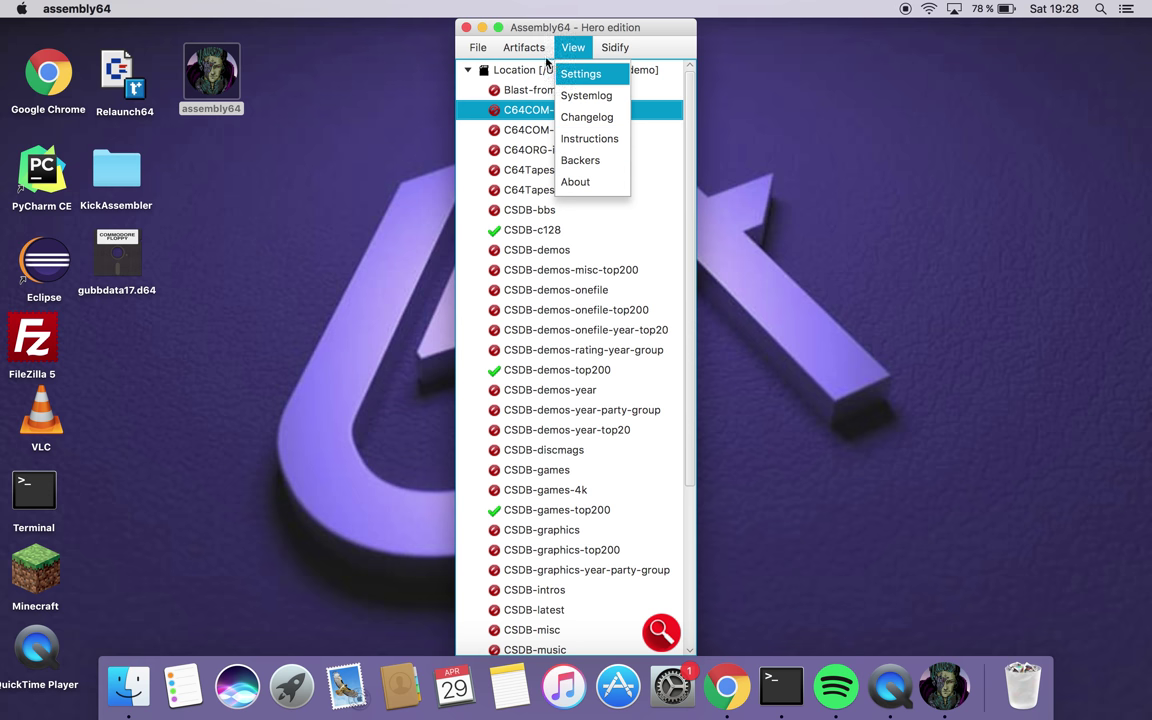
mouse_move(533, 53)
mouse_move(490, 47)
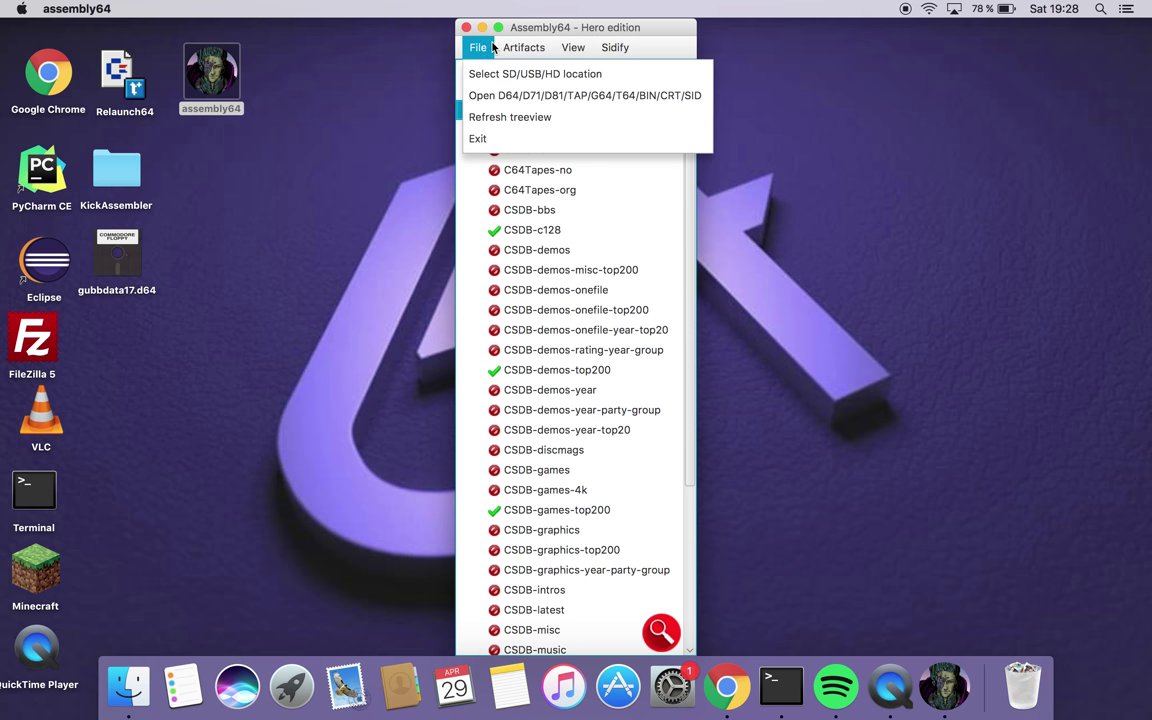